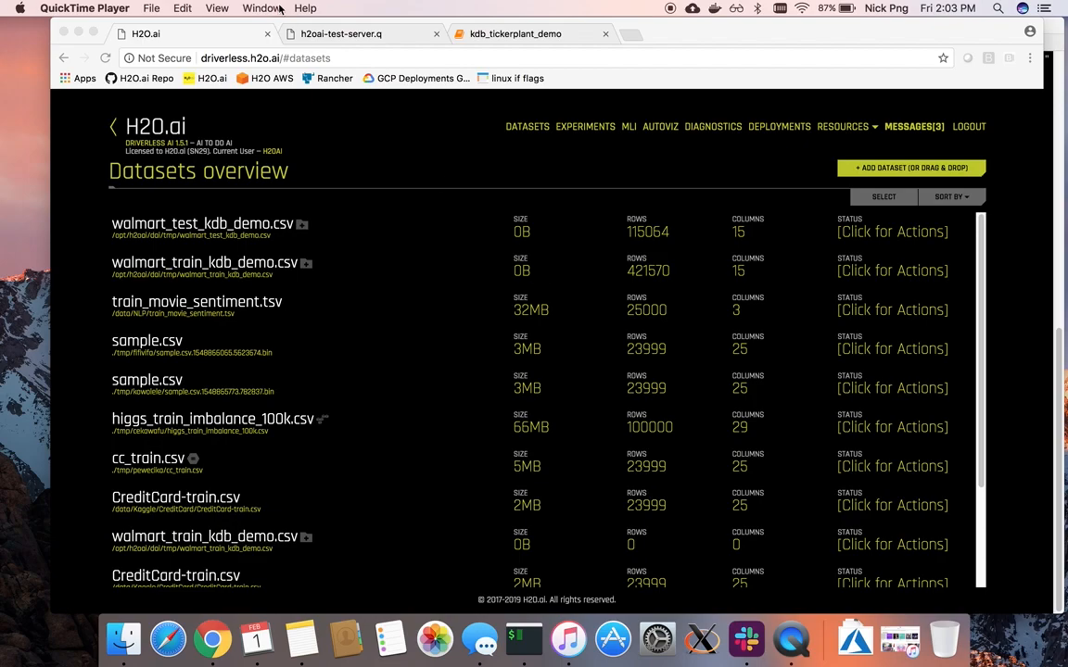
- Examine the time, id and severity records served by the kdb+ server page h2oai-test-server.q
click(279, 38)
drag(196, 131, 404, 546)
click(405, 546)
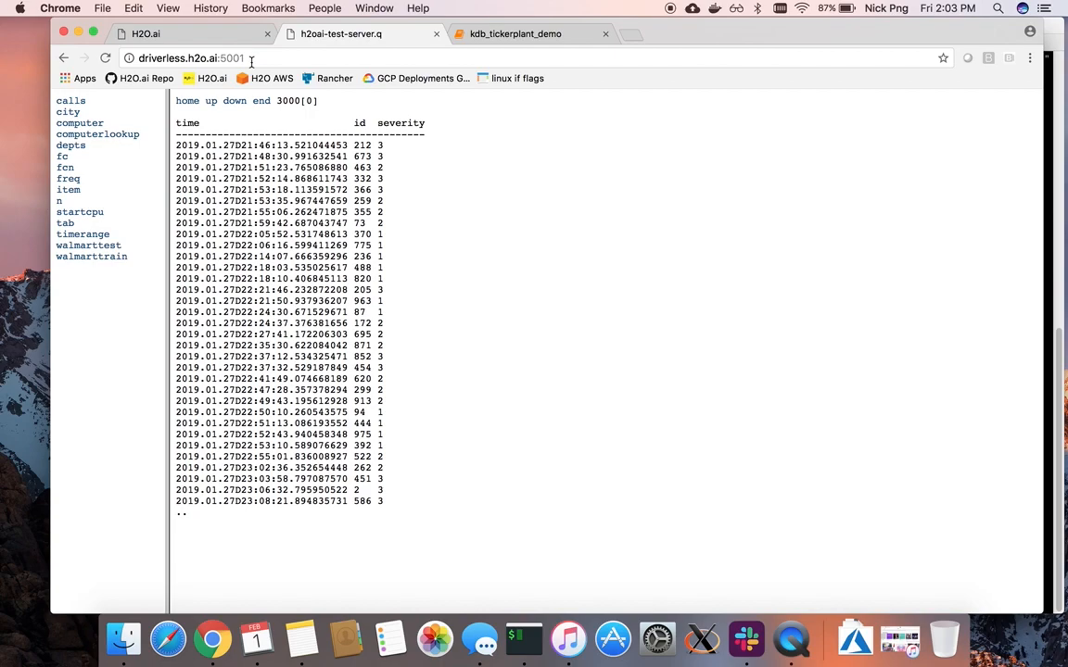
- Return to the Driverless AI datasets overview and review the data sources offered for adding a dataset
click(195, 34)
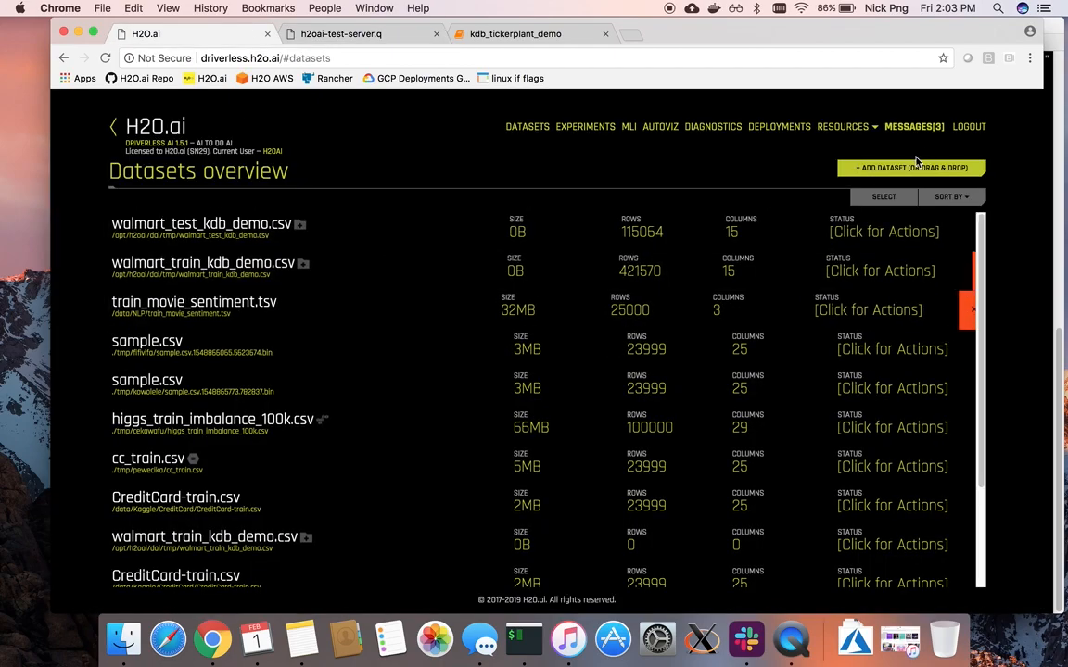
click(913, 167)
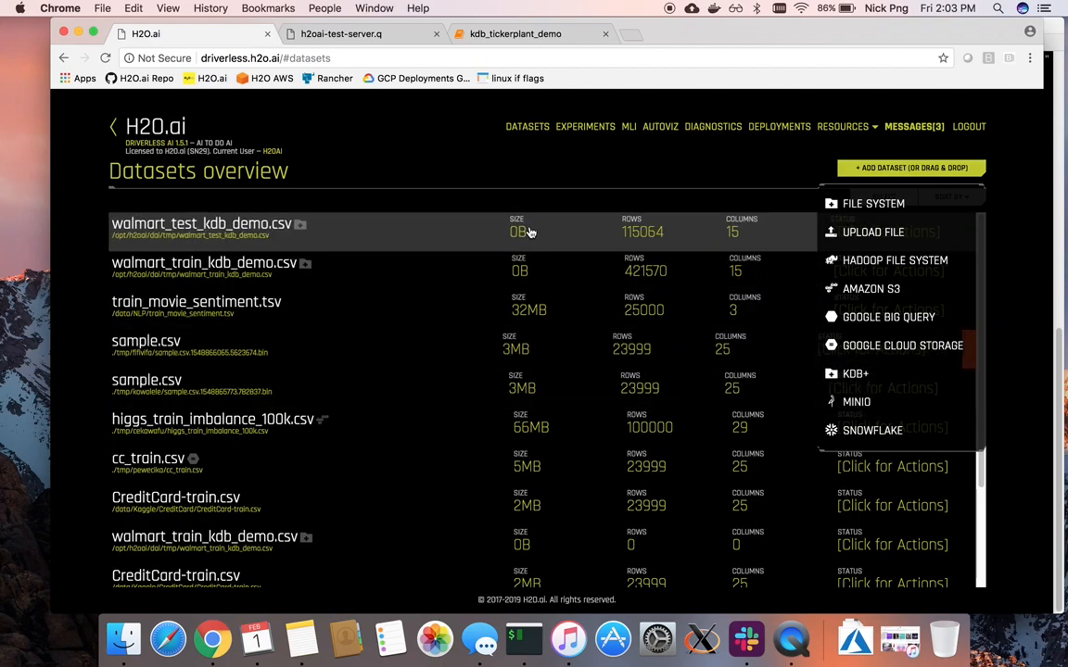
click(522, 178)
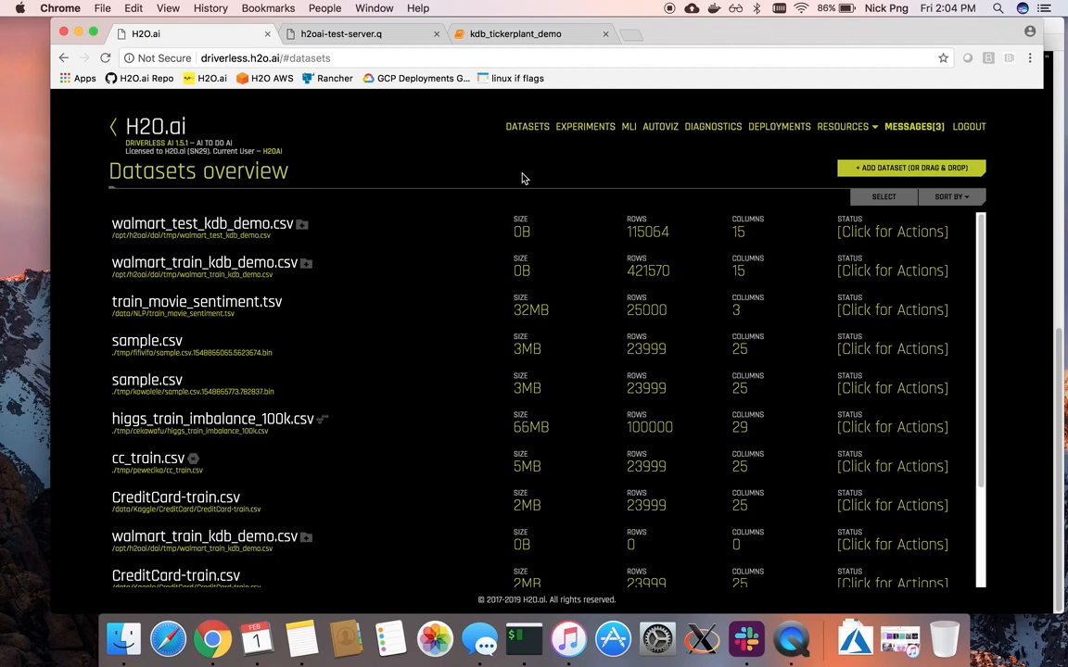
- Add a KDB+ dataset with the filename test.csv using the query select from tab where item=`banana
click(880, 169)
click(856, 374)
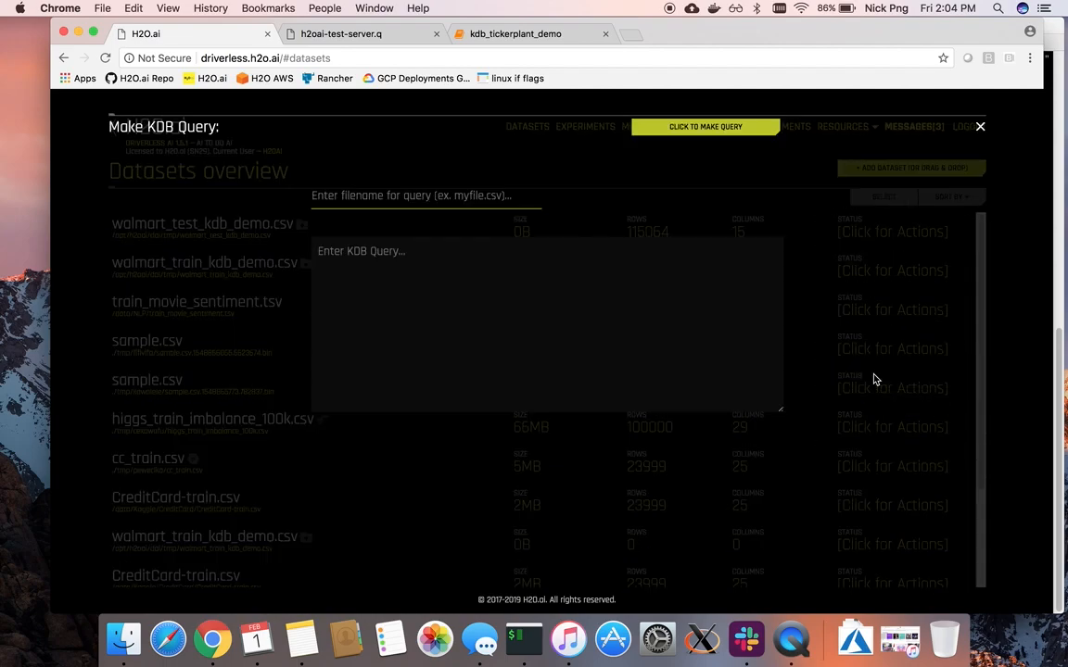
click(498, 196)
text(test.csv)
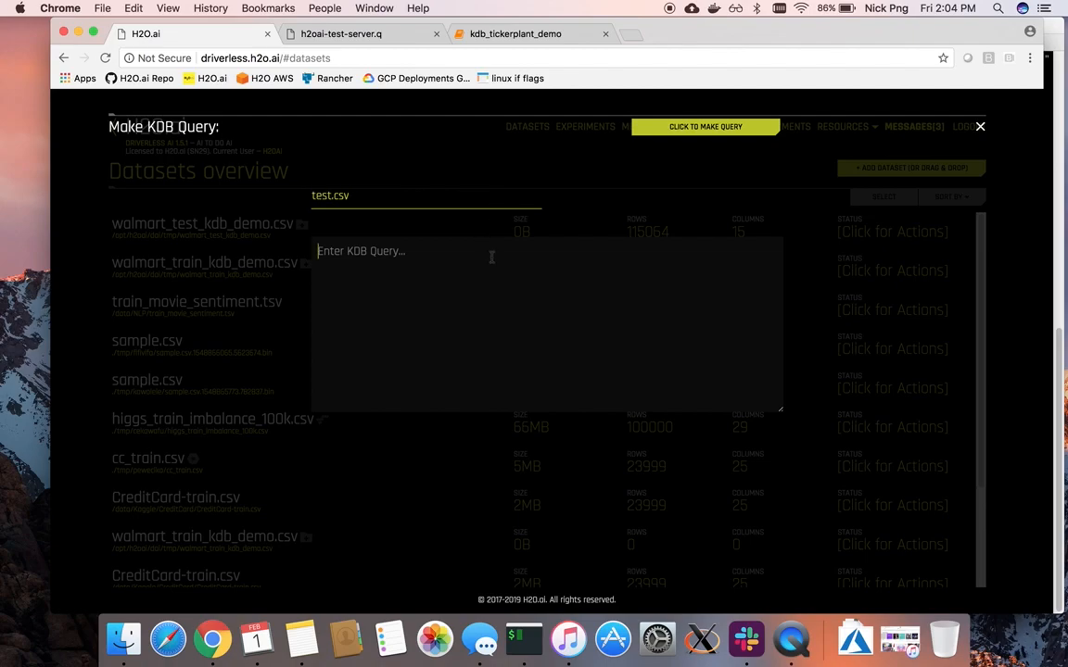
click(491, 252)
text(select from tab wht)
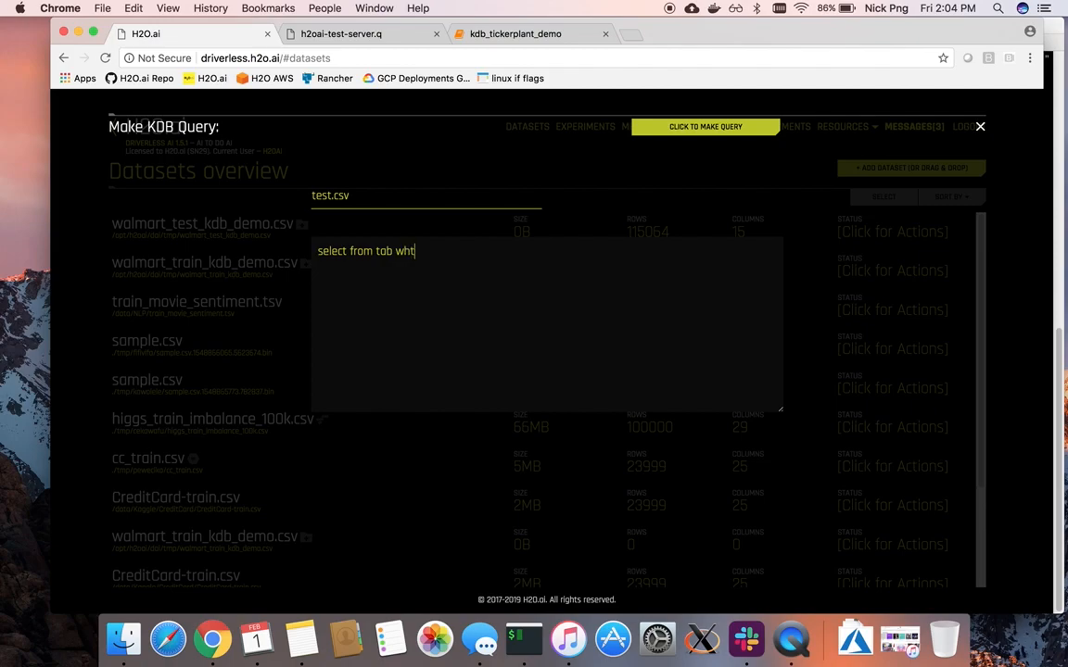
text(re item )
text(`band)
click(718, 129)
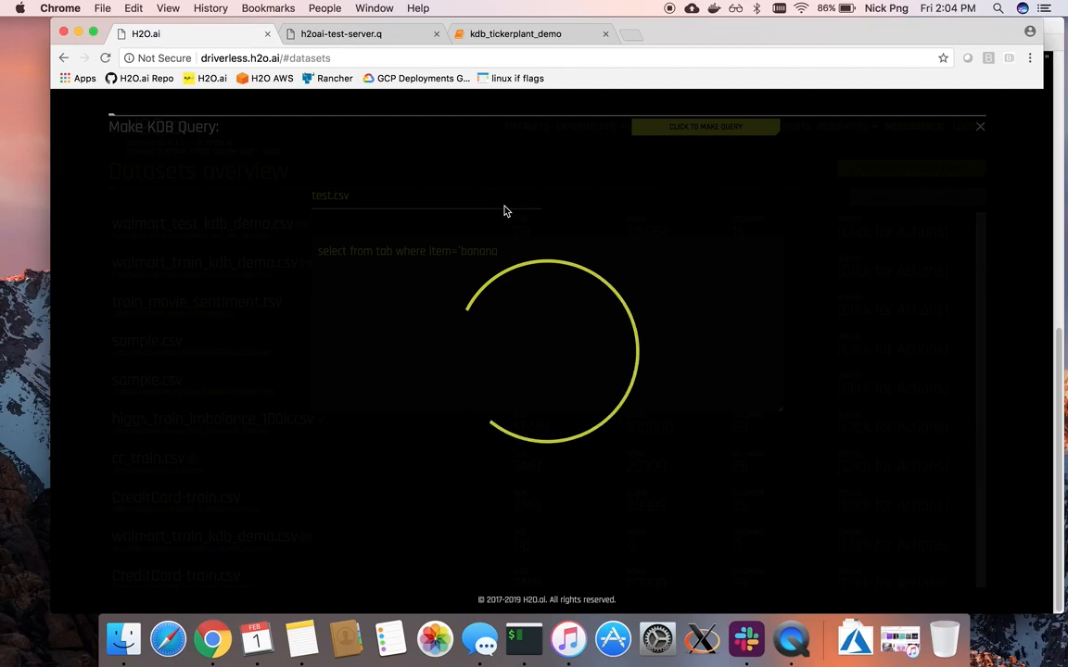
- Open the kdb_tickerplant_demo notebook and review the pip install cell for the Driverless AI Python client
click(519, 35)
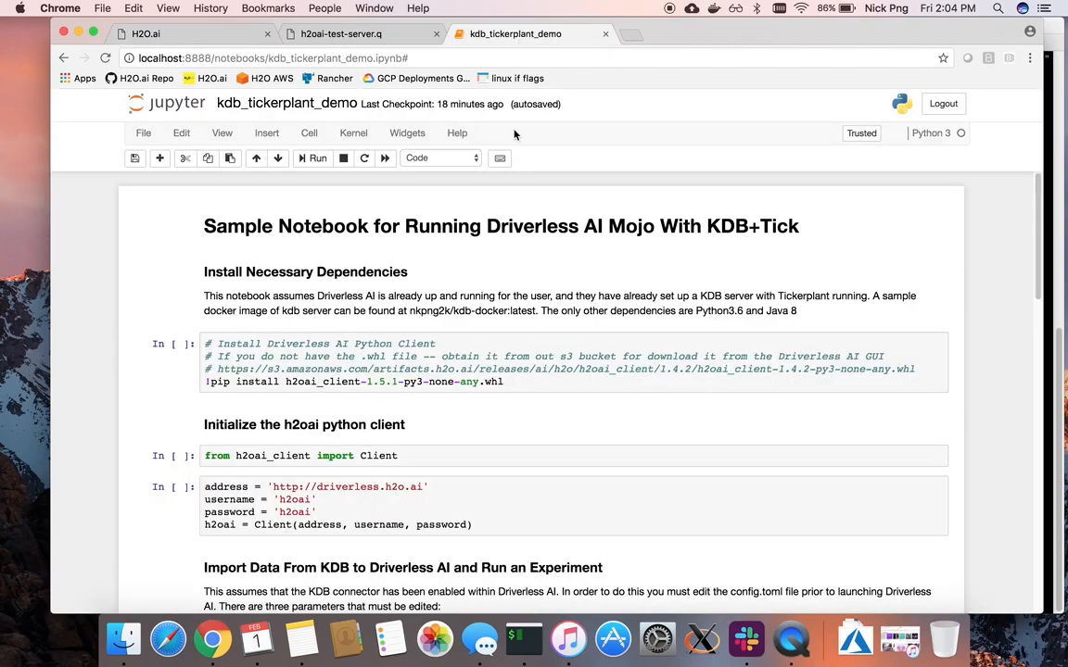
scroll(480, 274, down, 2)
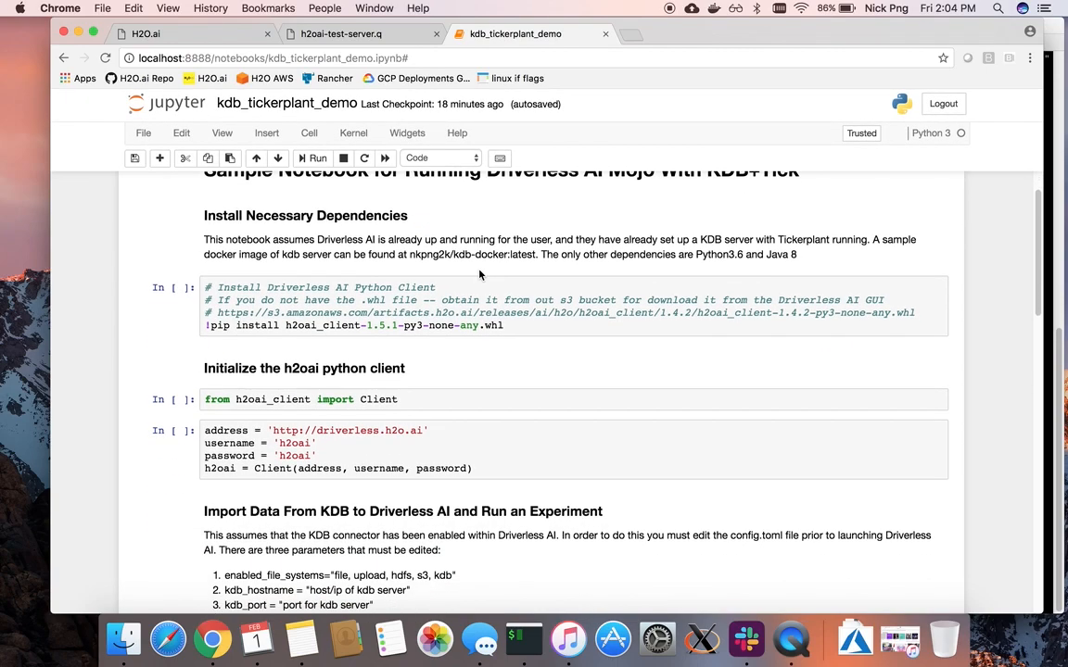
scroll(479, 274, down, 1)
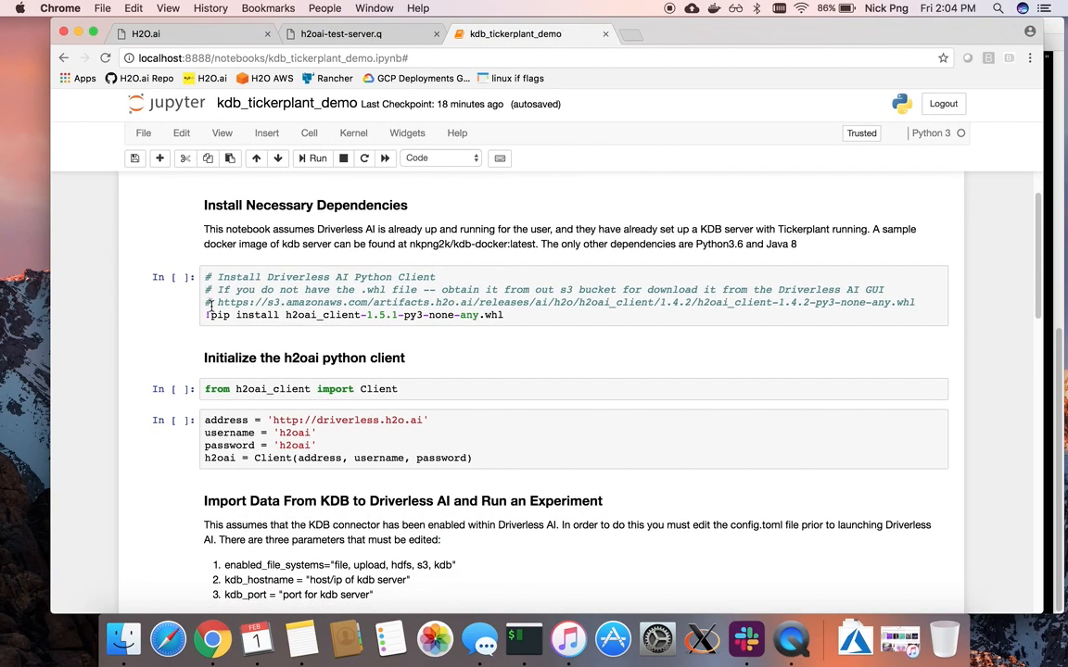
drag(210, 316, 336, 312)
click(336, 312)
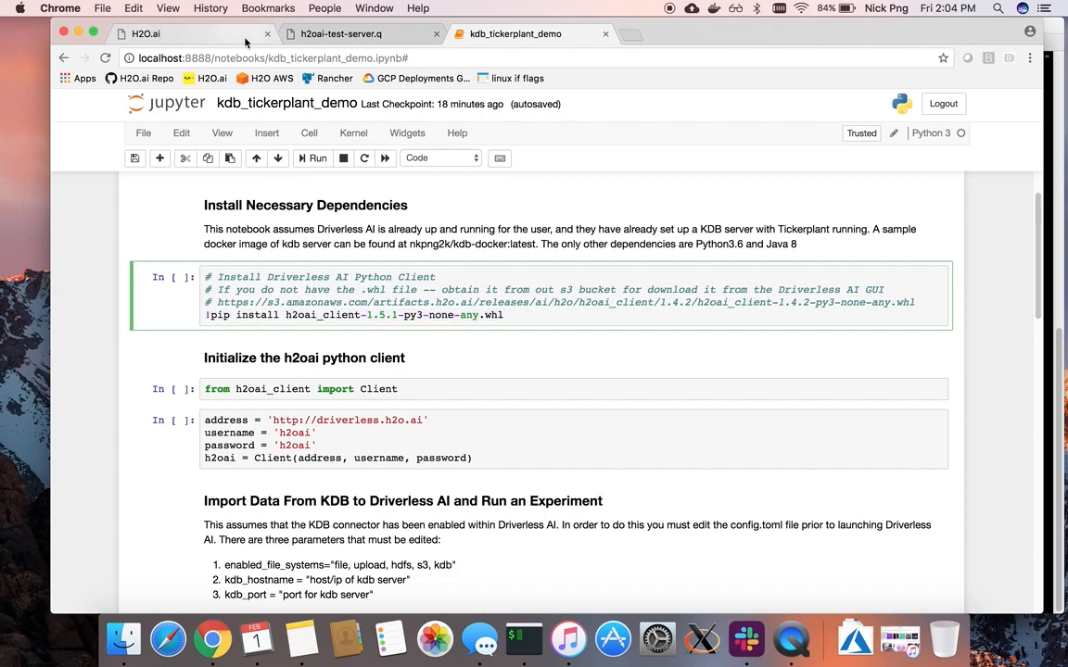
- Run the two notebook cells that import the h2oai Client and connect it to the Driverless AI server
click(486, 390)
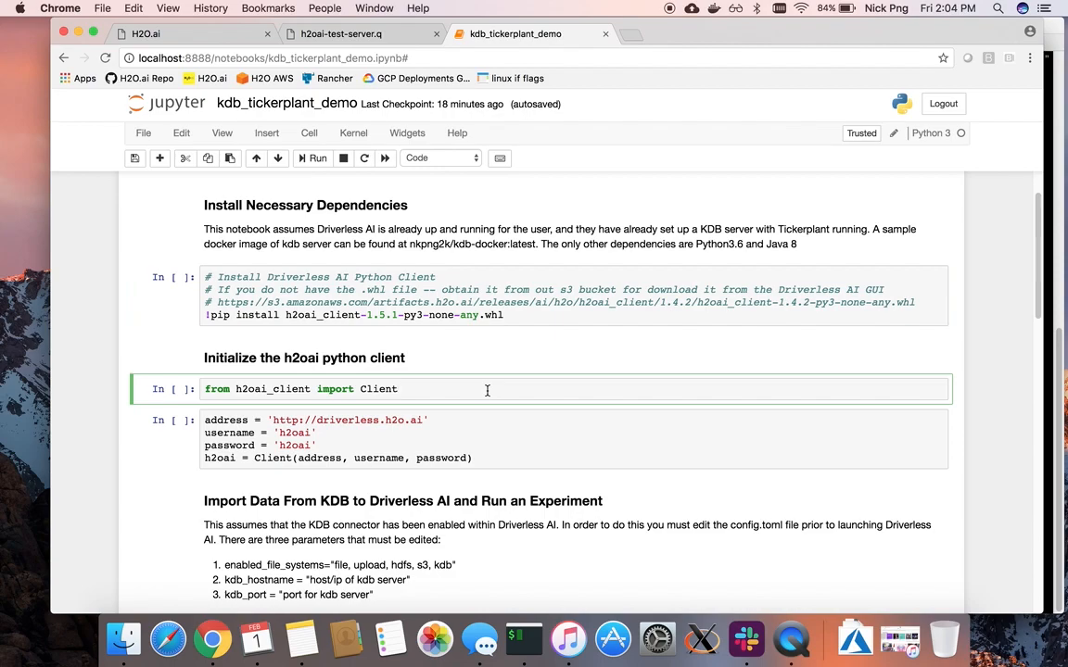
key(shift+Return)
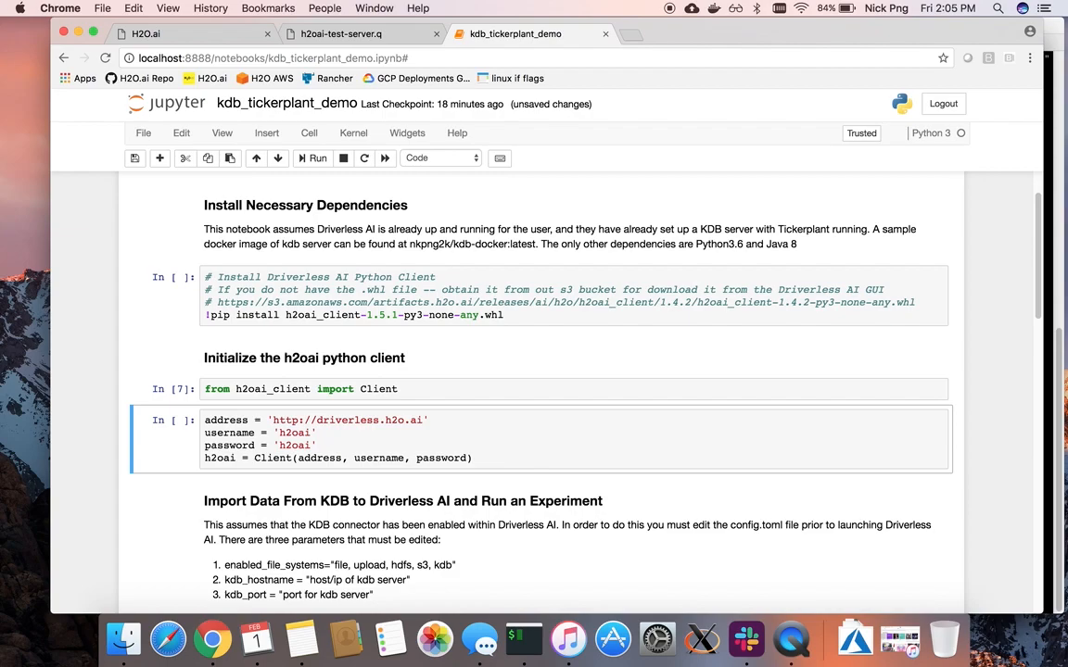
key(shift+Return)
- Review and run the cell that creates the walmart_train_kdb_demo.csv and walmart_test_kdb_demo.csv datasets from the walmarttrain and walmarttest KDB tables
scroll(458, 329, down, 5)
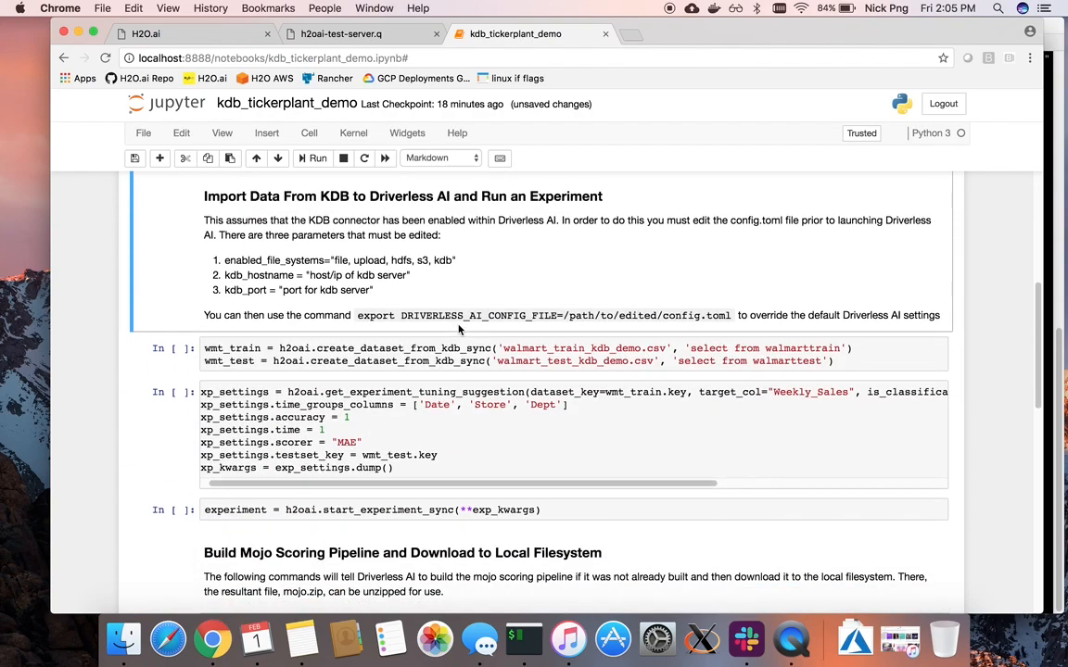
click(387, 350)
drag(205, 347, 846, 361)
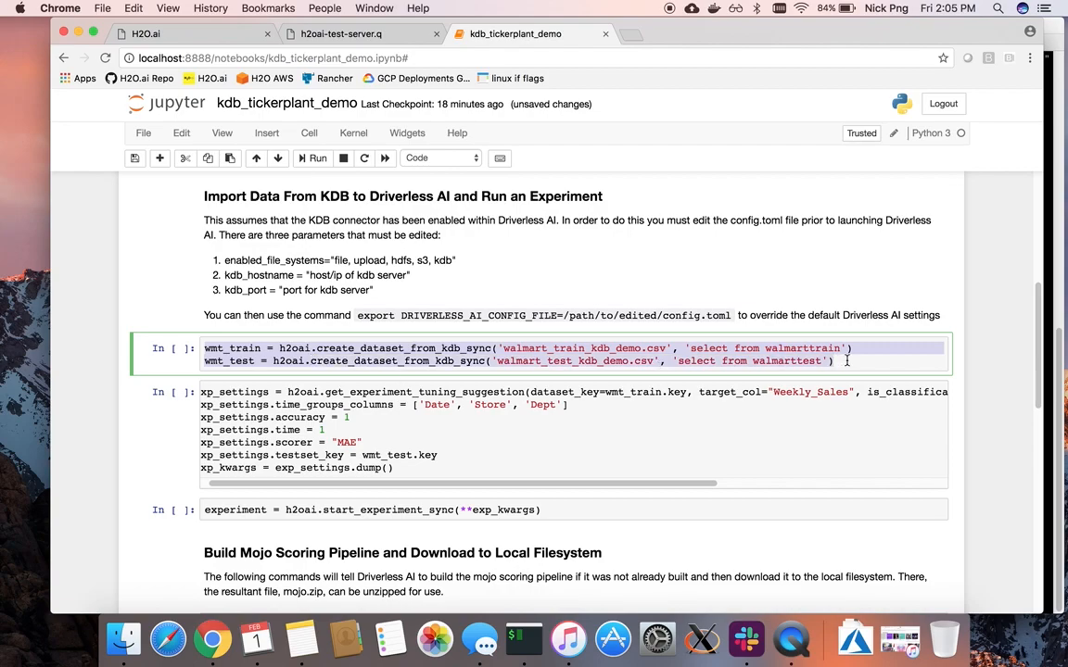
click(846, 360)
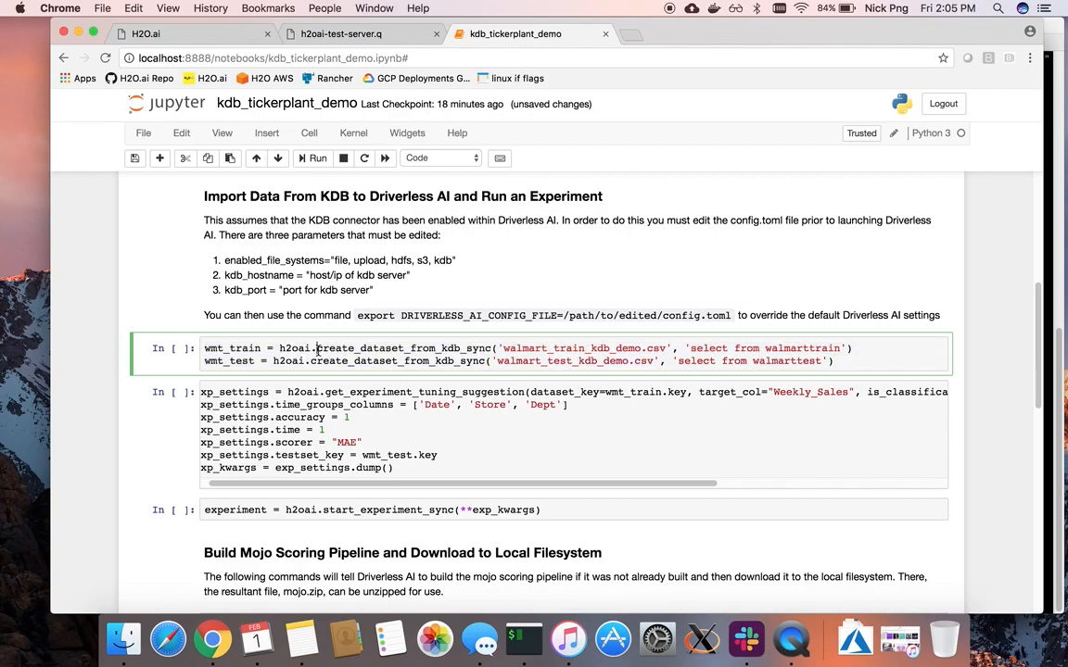
drag(316, 349, 493, 350)
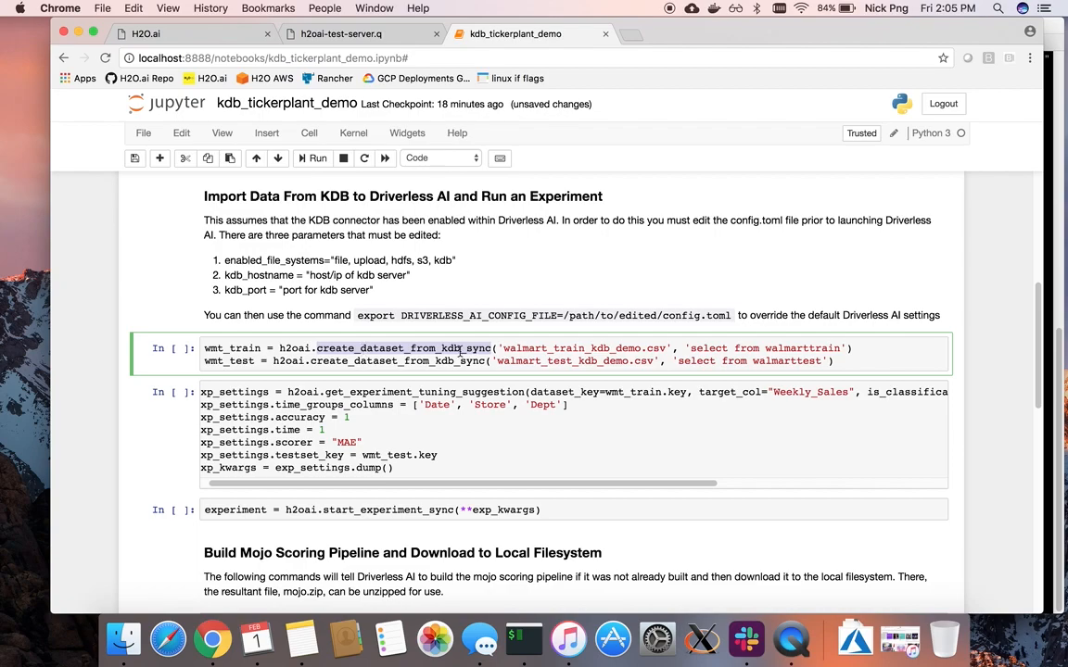
click(547, 348)
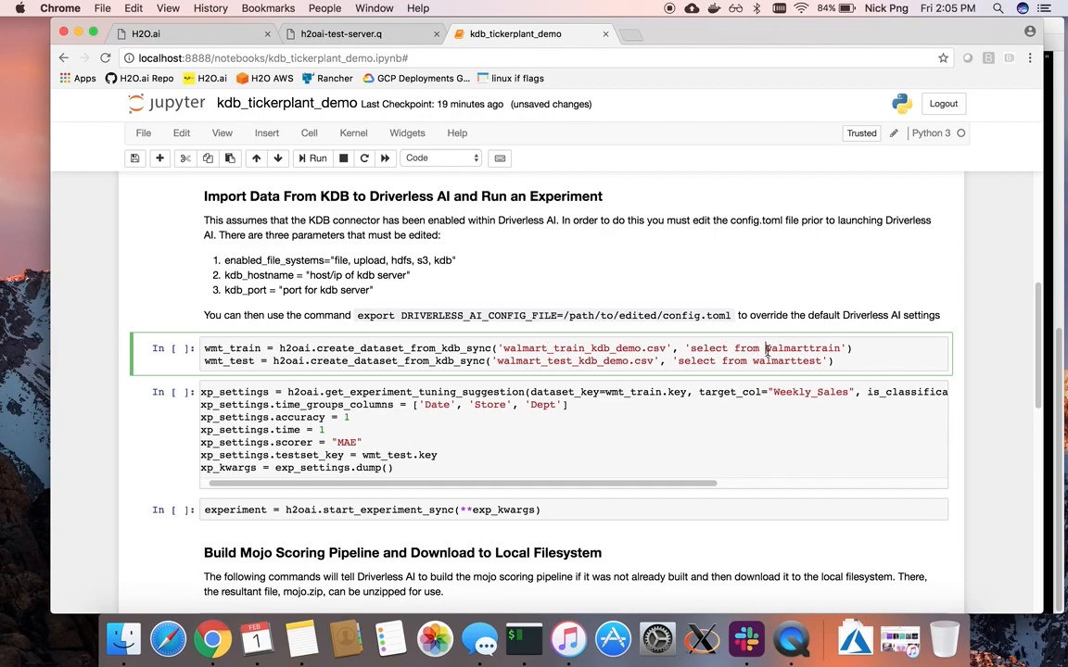
drag(766, 350, 834, 348)
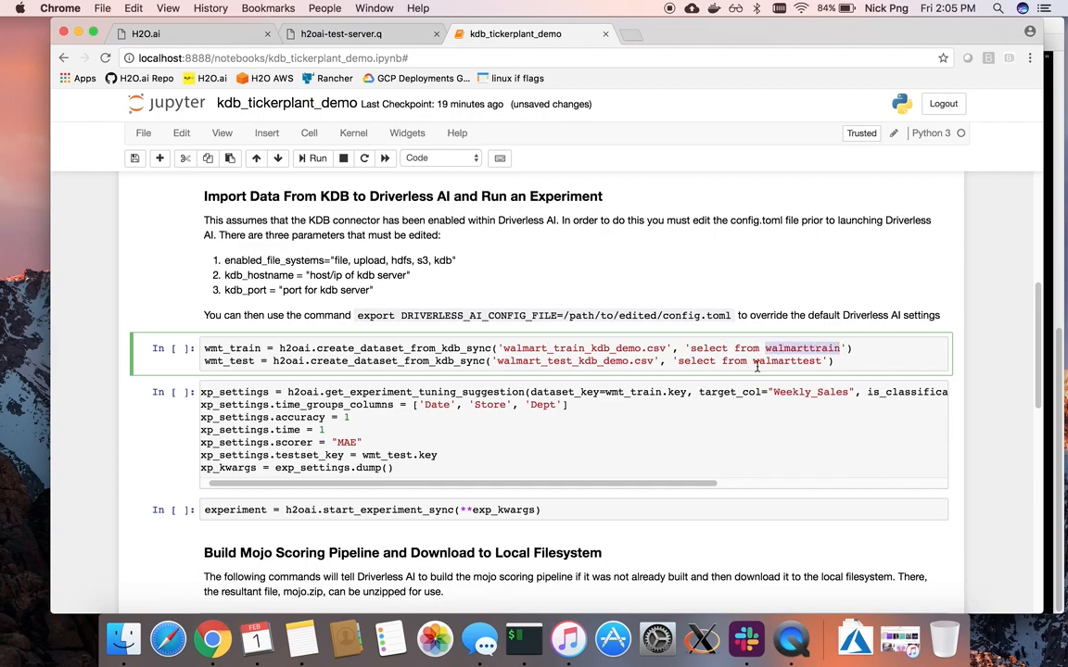
drag(753, 363, 817, 366)
click(819, 363)
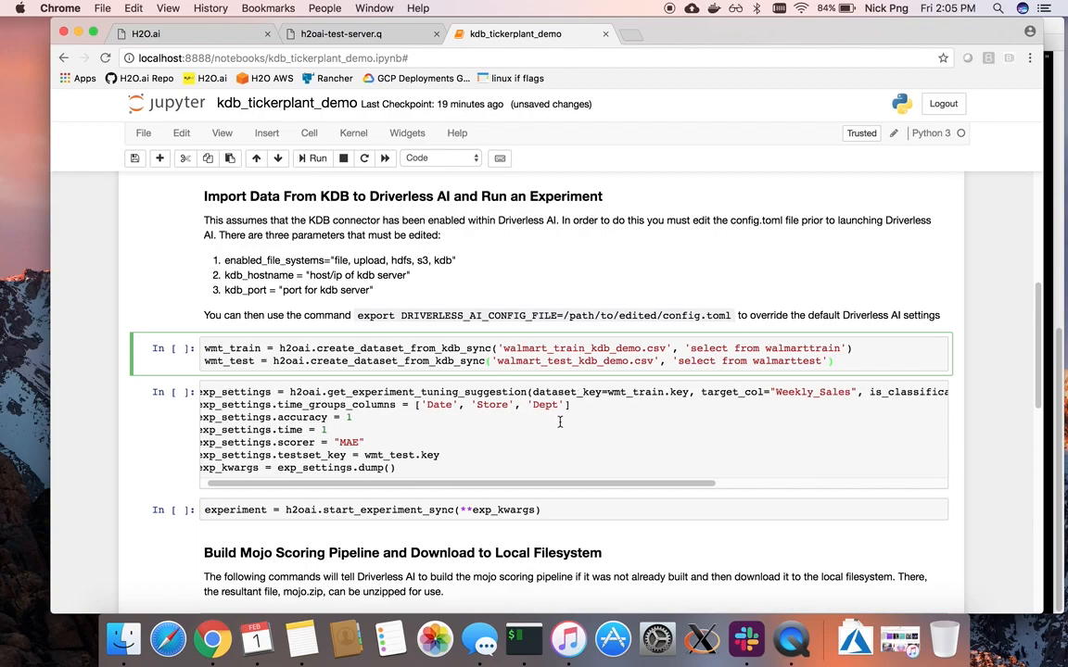
scroll(556, 417, left, 1)
key(shift+Return)
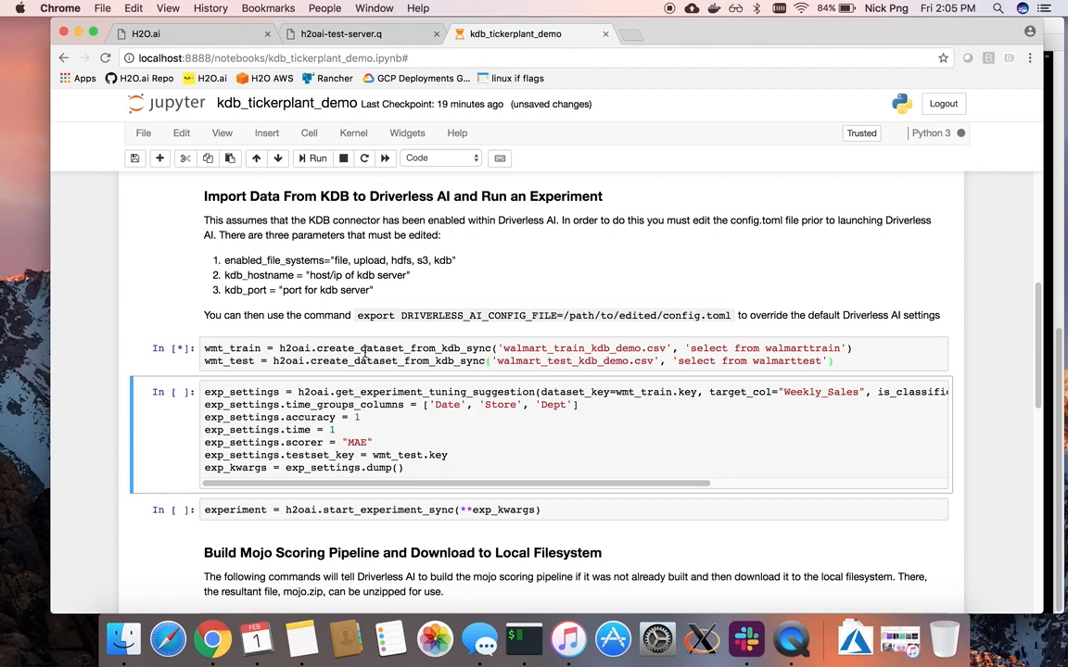
- Run the experiment settings cell for Weekly_Sales with accuracy 1, time 1 and scorer MAE, plus the cell that starts the experiment
scroll(417, 407, down, 2)
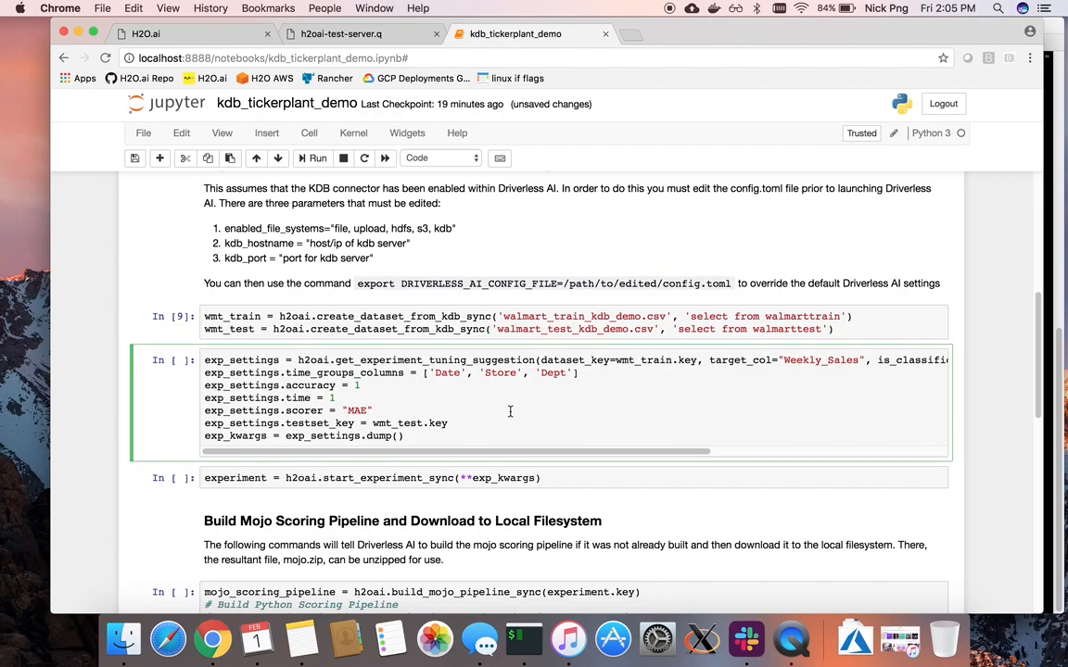
key(shift+Return)
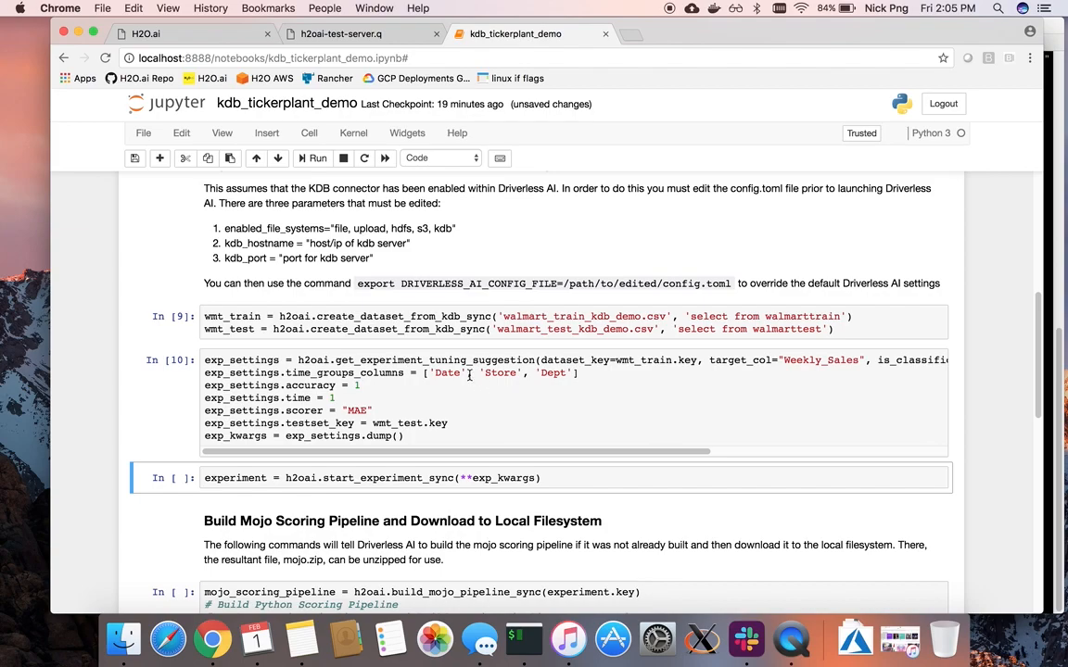
scroll(469, 375, down, 1)
drag(251, 346, 186, 346)
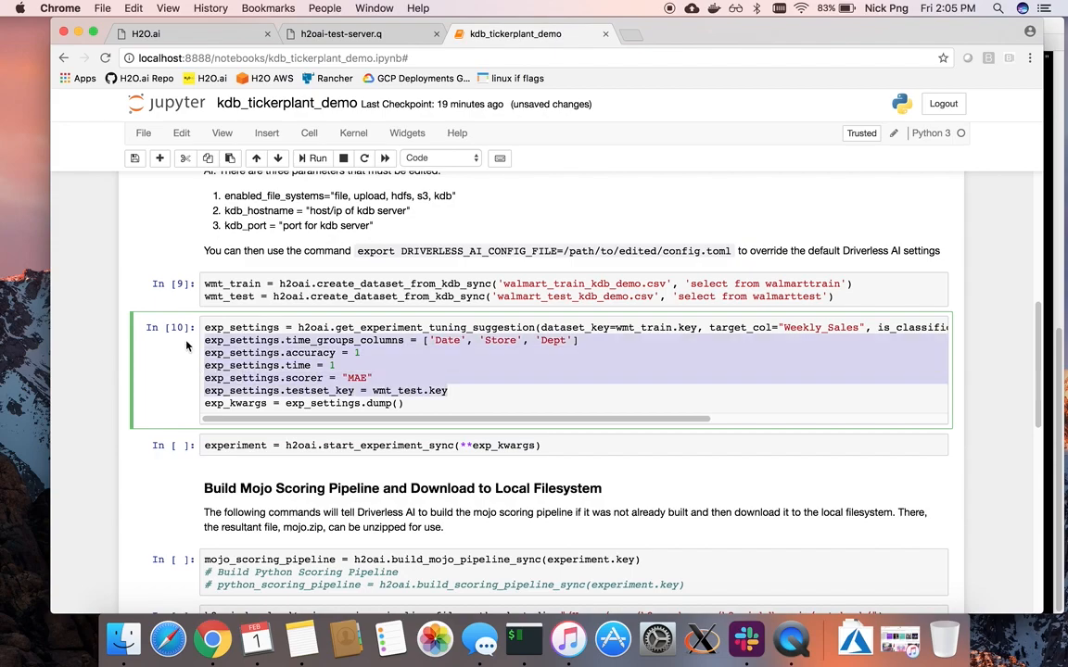
drag(298, 329, 453, 328)
click(453, 329)
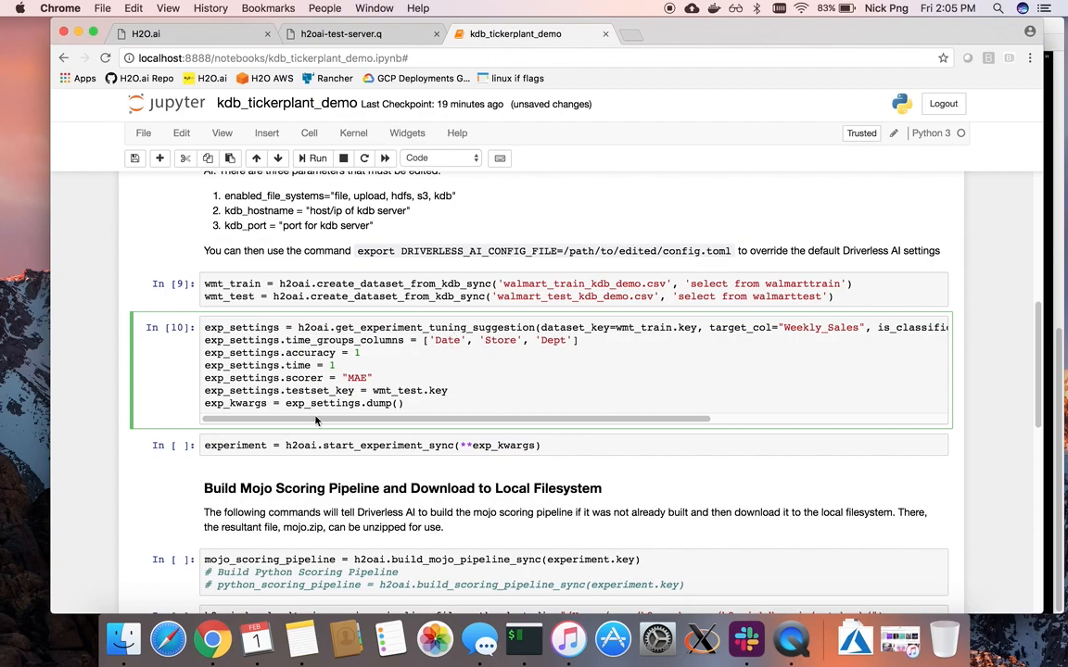
click(379, 445)
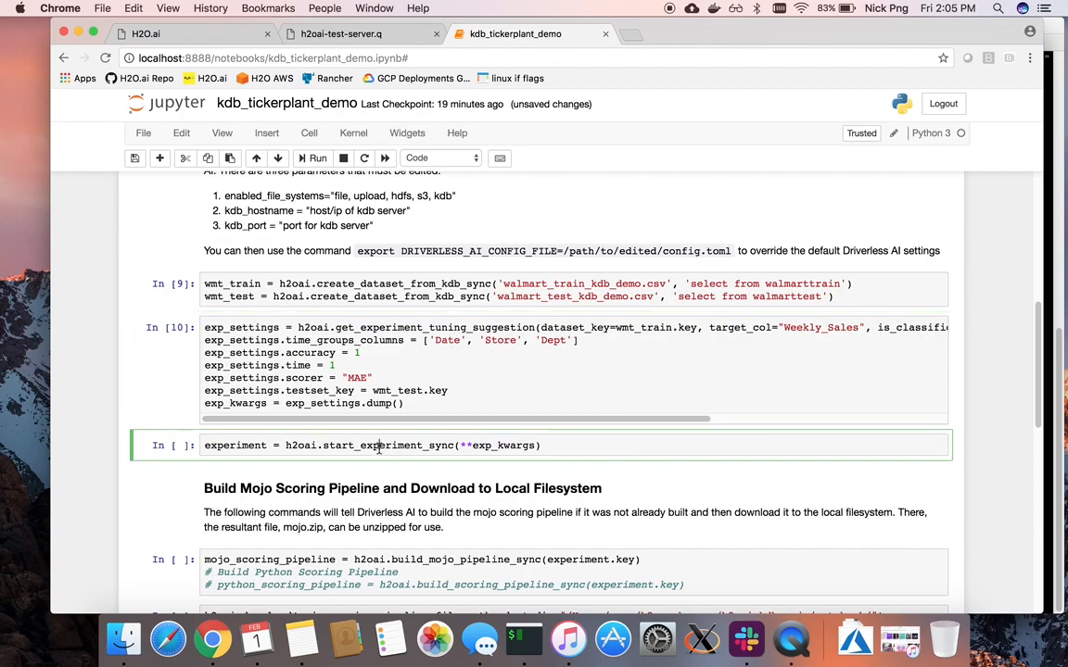
key(shift+Return)
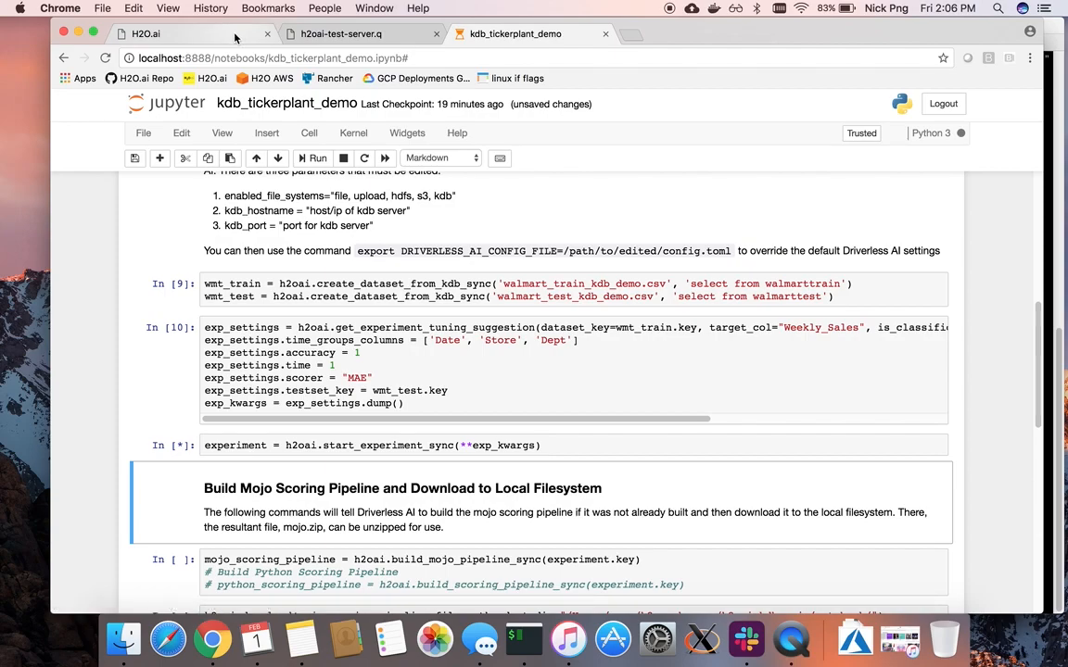
- Open the running Weekly_Sales experiment from the Driverless AI experiments list and monitor its progress and variable importance
click(234, 37)
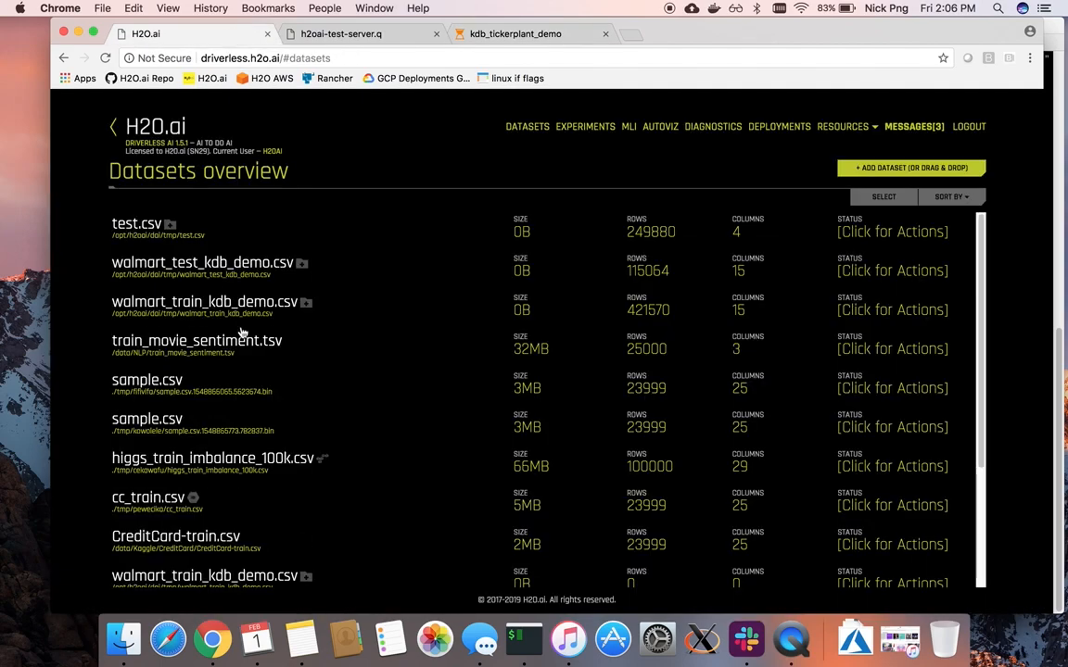
click(583, 132)
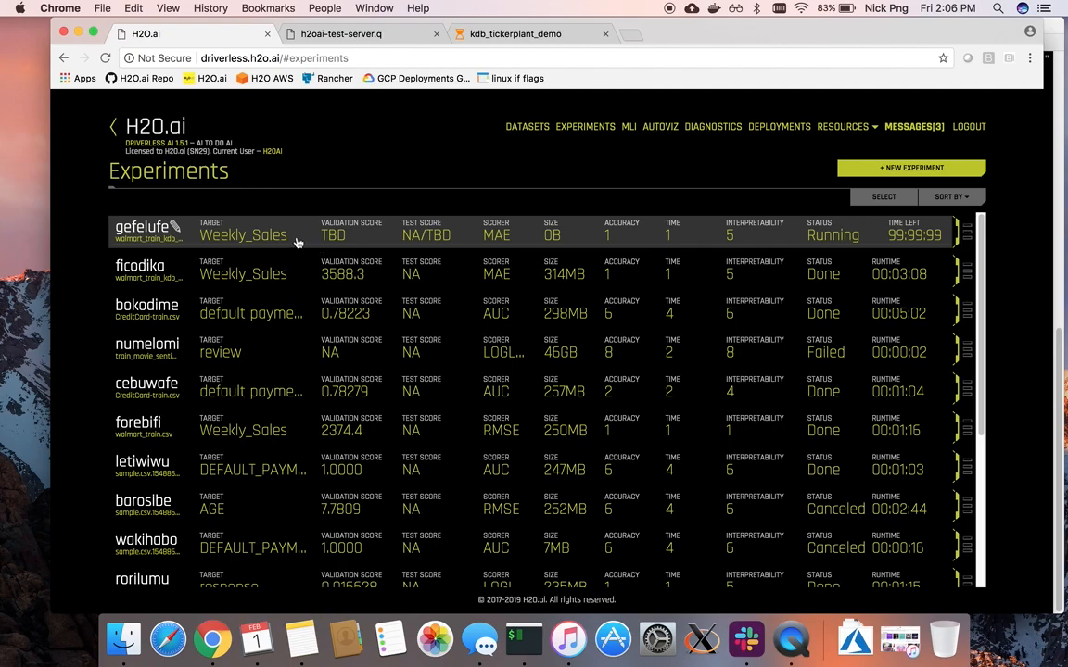
click(297, 241)
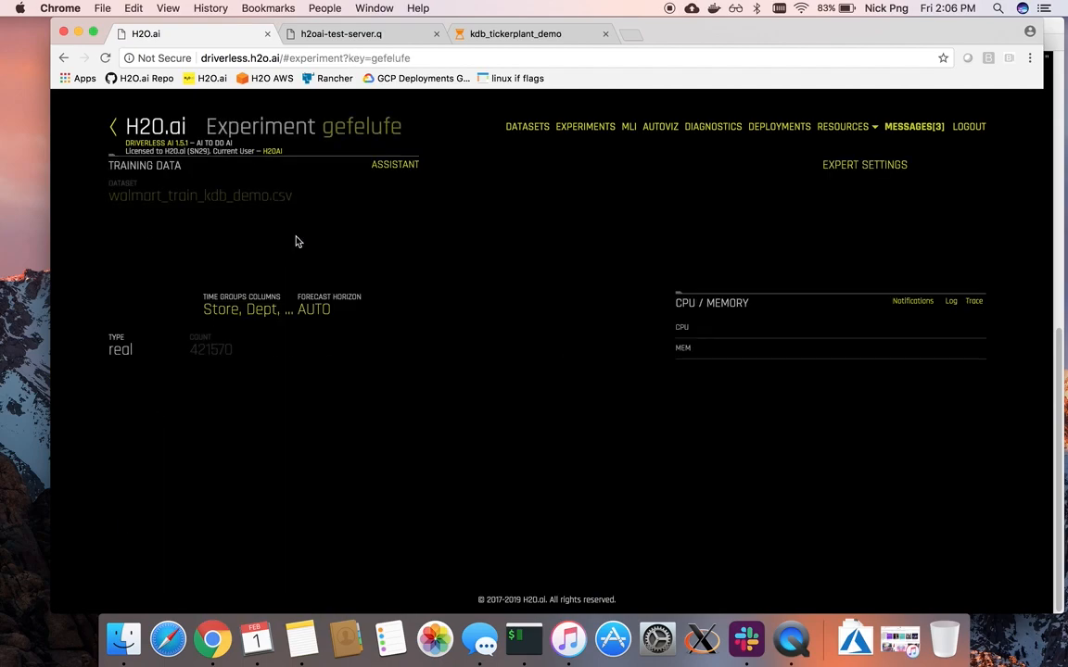
click(968, 510)
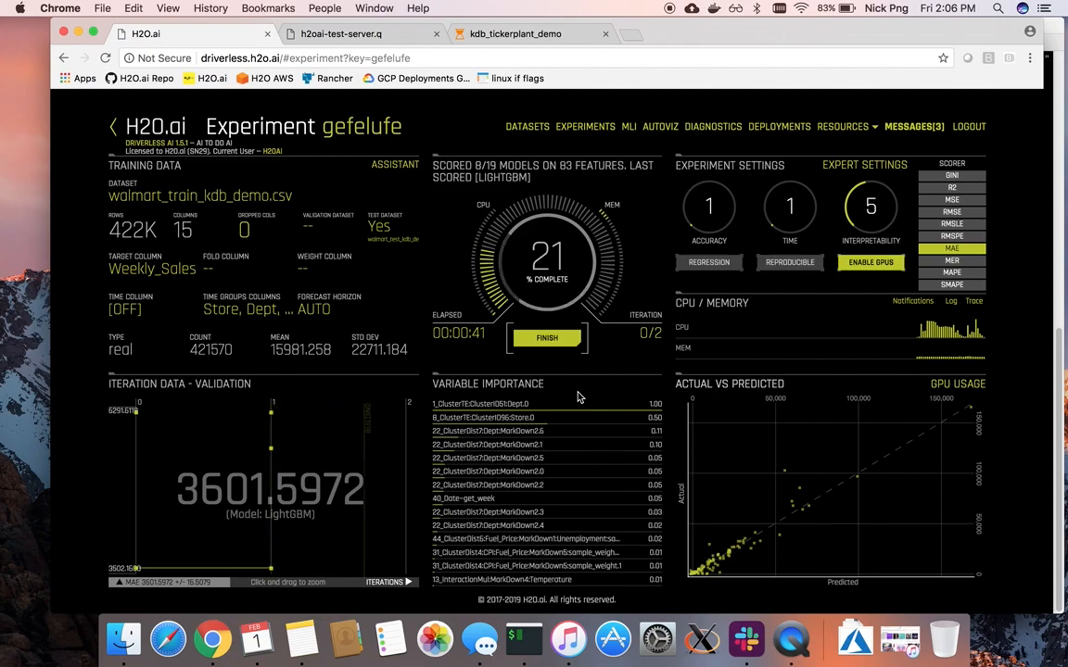
mouse_move(585, 408)
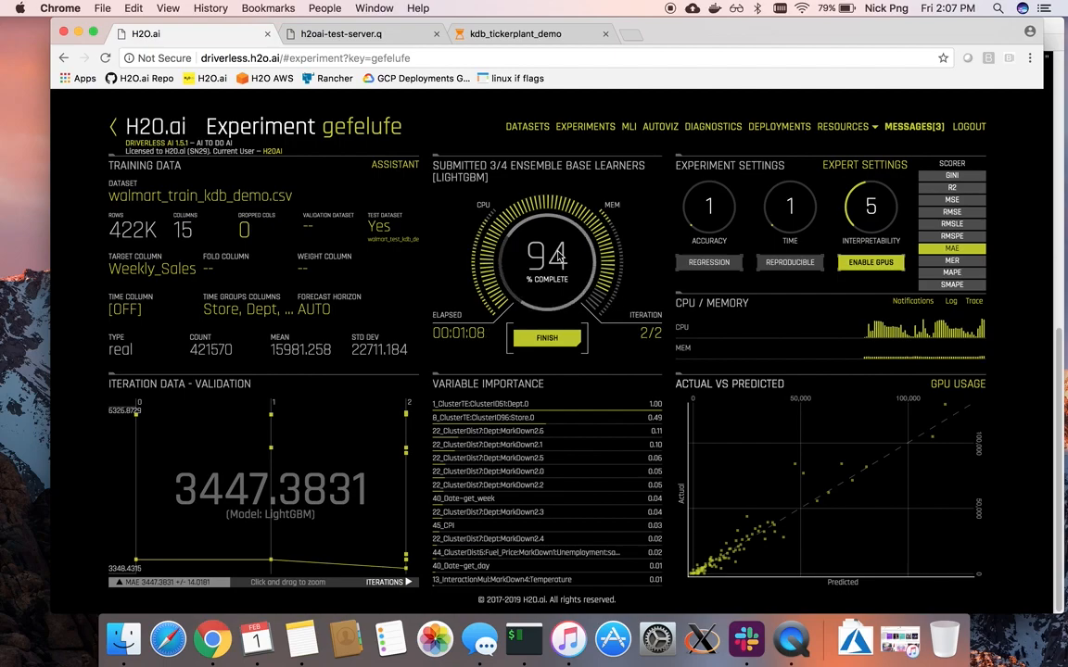
- Return to the kdb_tickerplant_demo notebook and review the build_mojo_pipeline_sync cell that builds the Mojo scoring pipeline from the experiment key
click(517, 35)
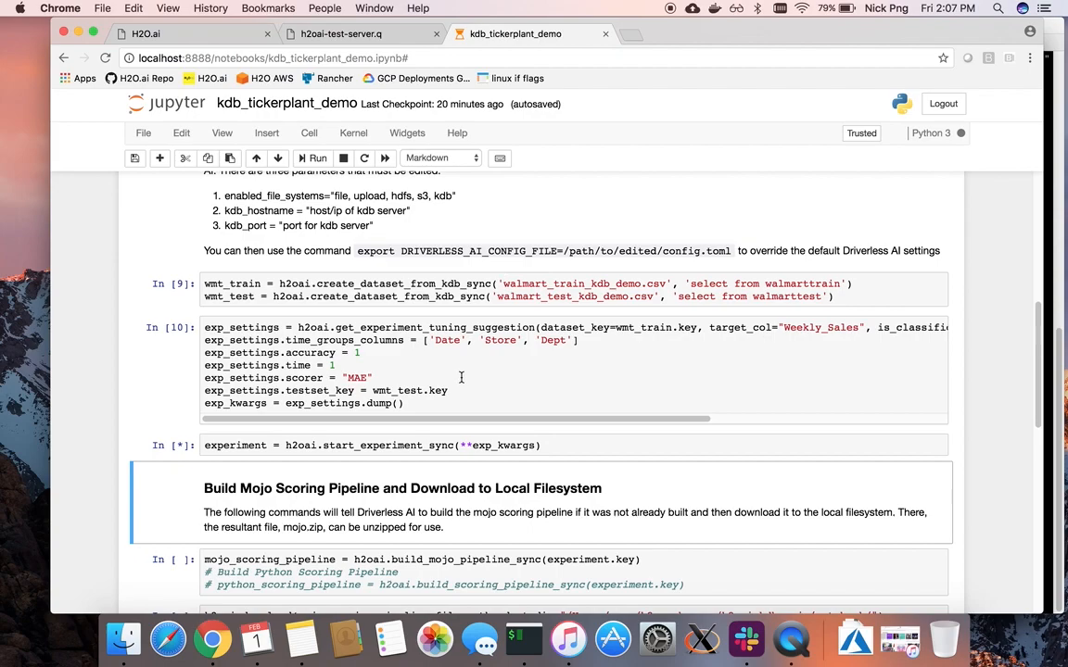
scroll(461, 377, down, 5)
scroll(370, 374, up, 1)
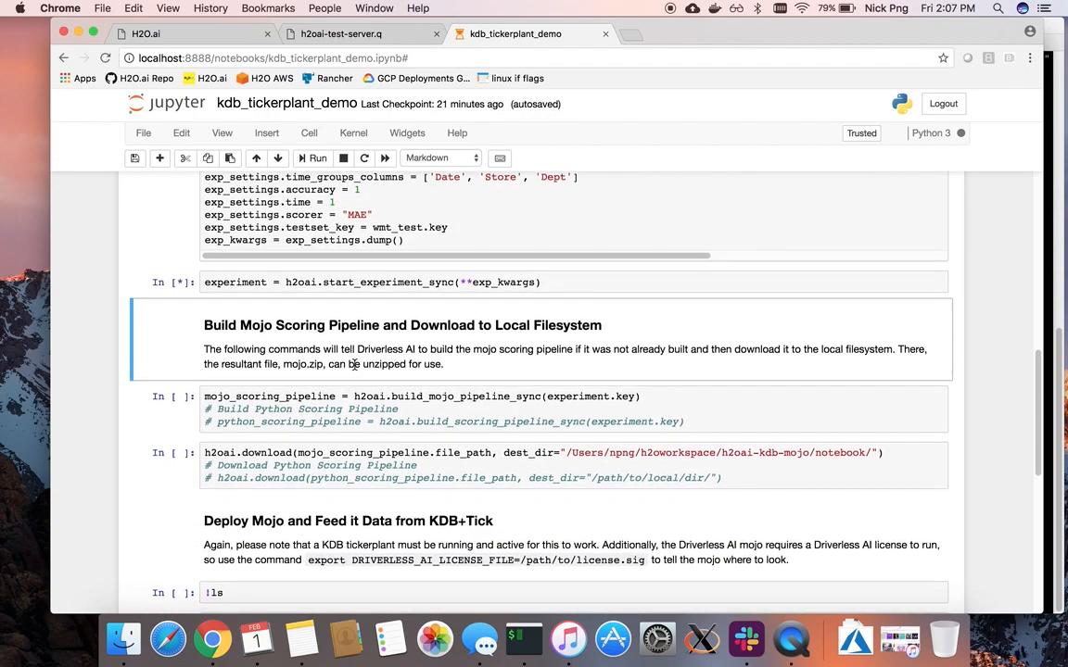
scroll(315, 339, down, 2)
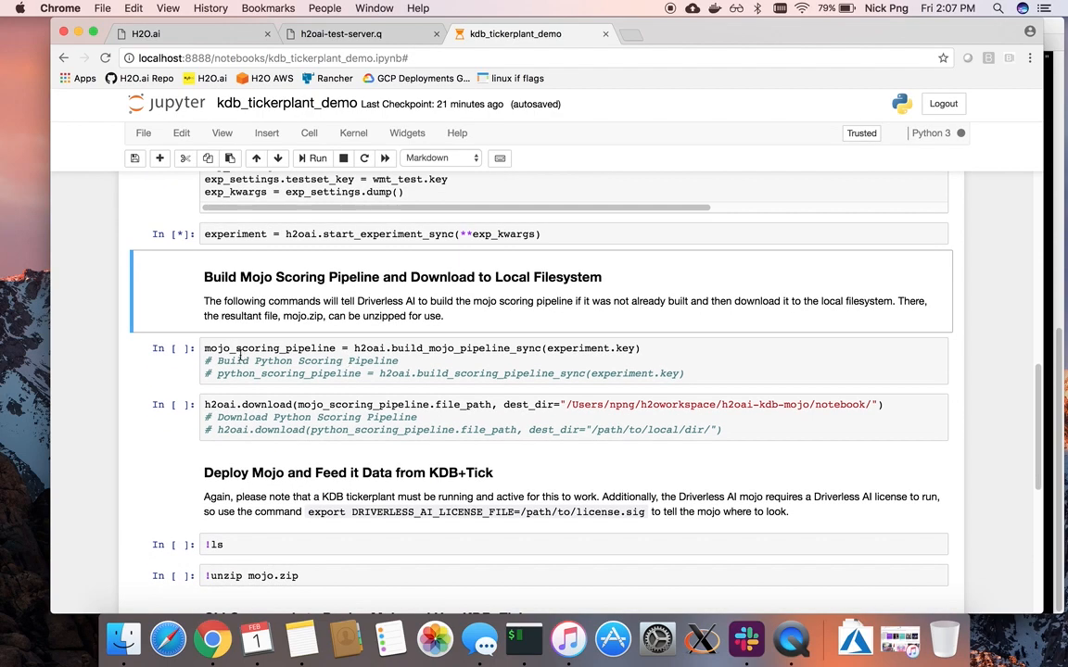
drag(213, 351, 701, 350)
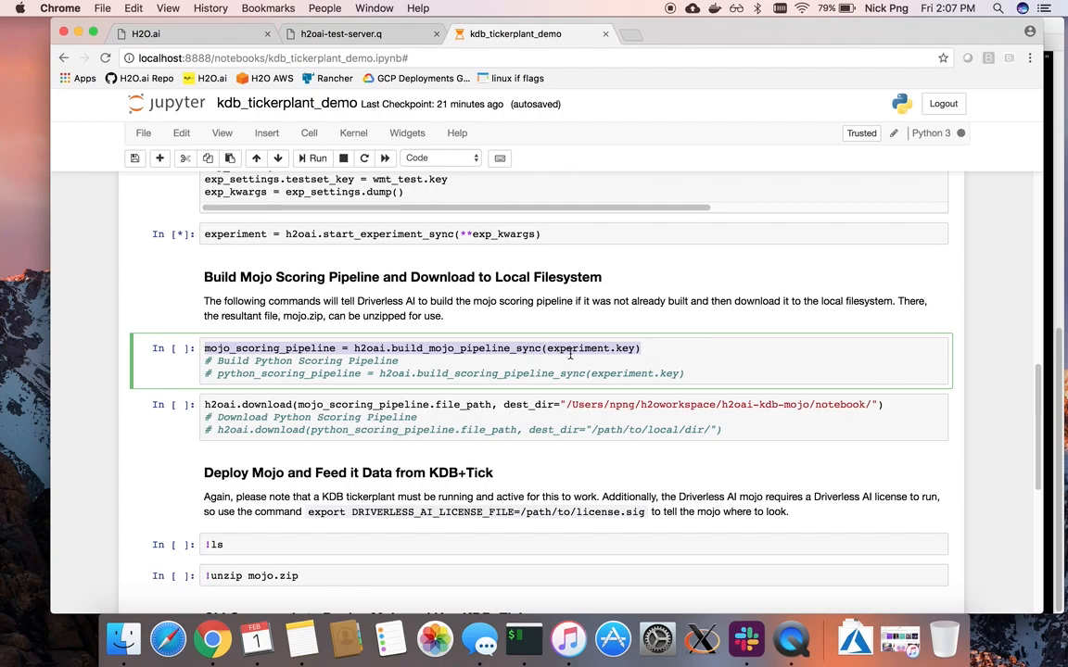
click(416, 350)
drag(391, 349, 542, 350)
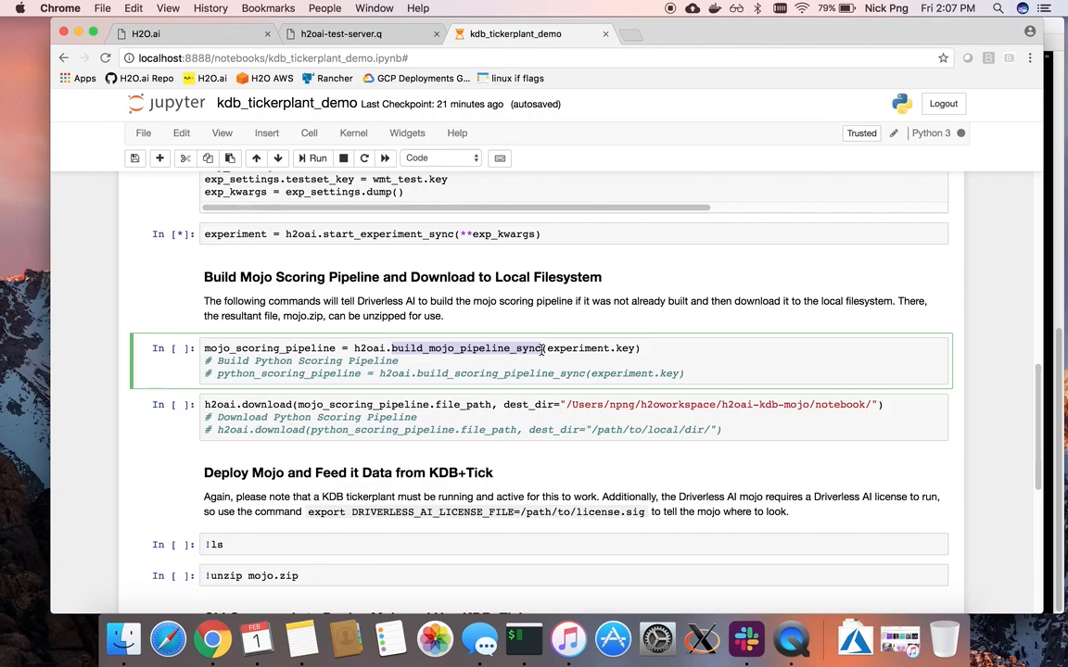
click(543, 349)
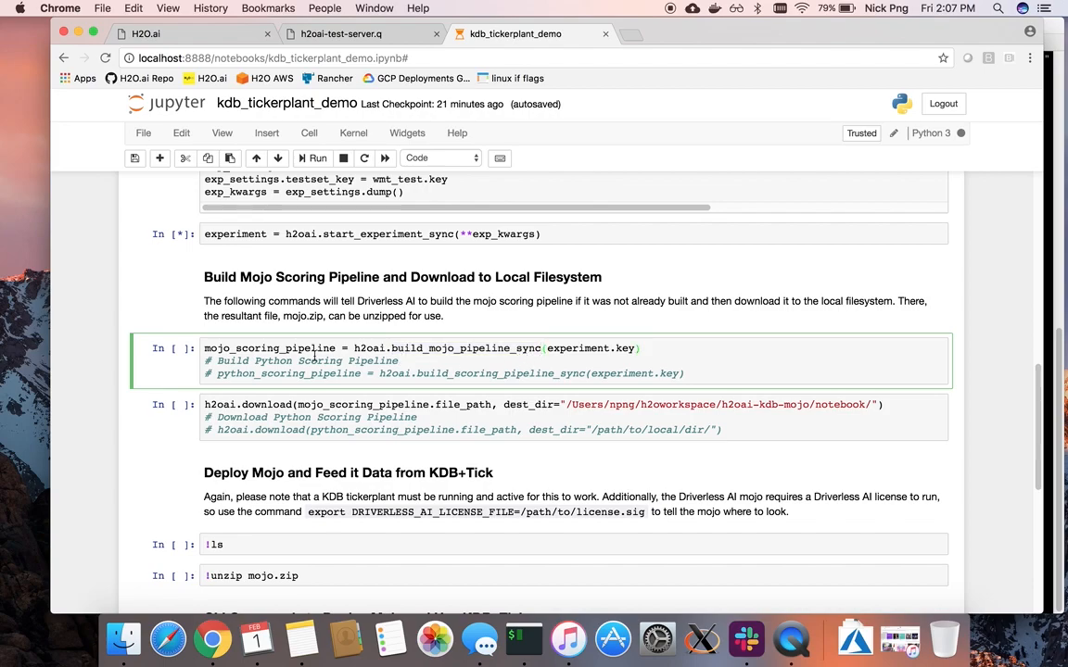
scroll(296, 349, down, 1)
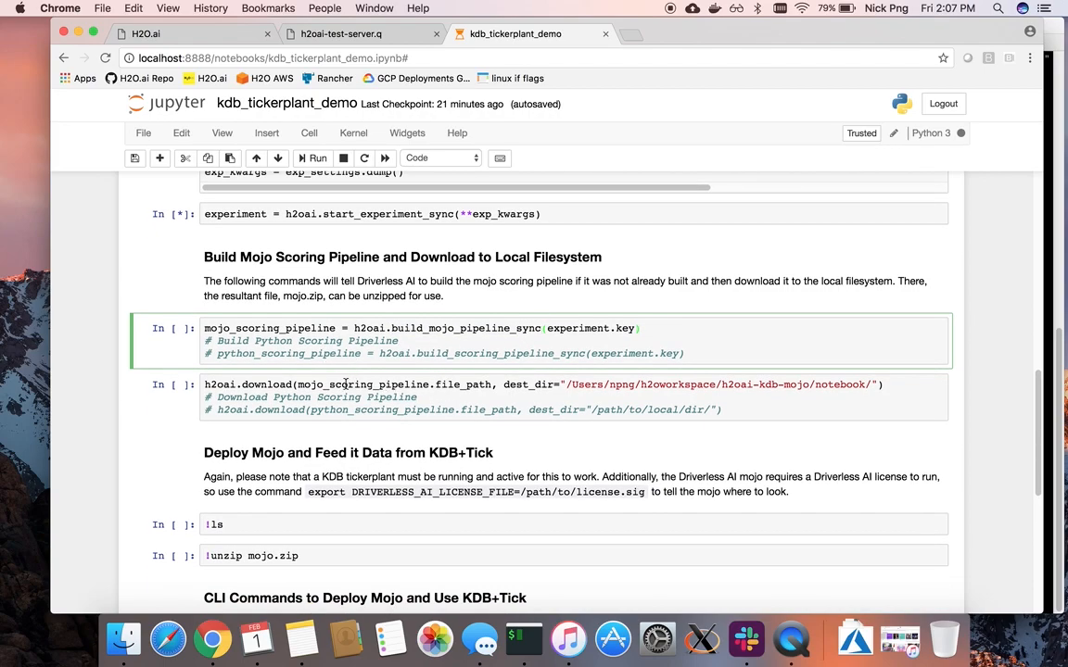
- Review the h2oai.download cell that saves the scoring pipeline locally and the cell that unzips mojo.zip
triple_click(345, 384)
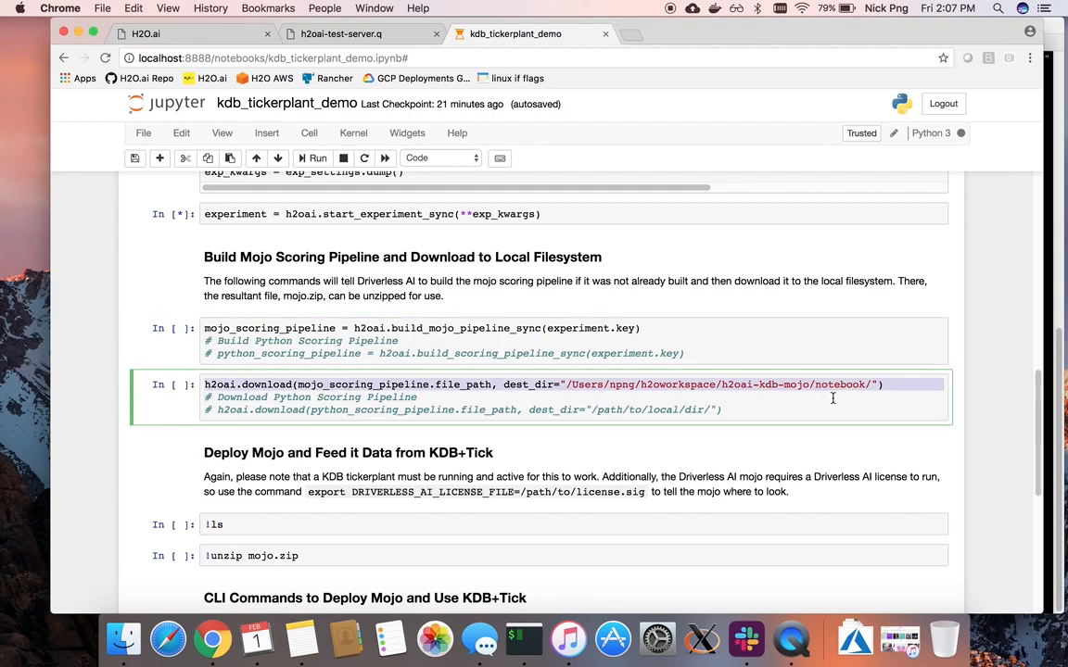
scroll(810, 415, down, 1)
scroll(810, 415, down, 2)
drag(303, 463, 250, 463)
click(250, 463)
scroll(406, 442, down, 3)
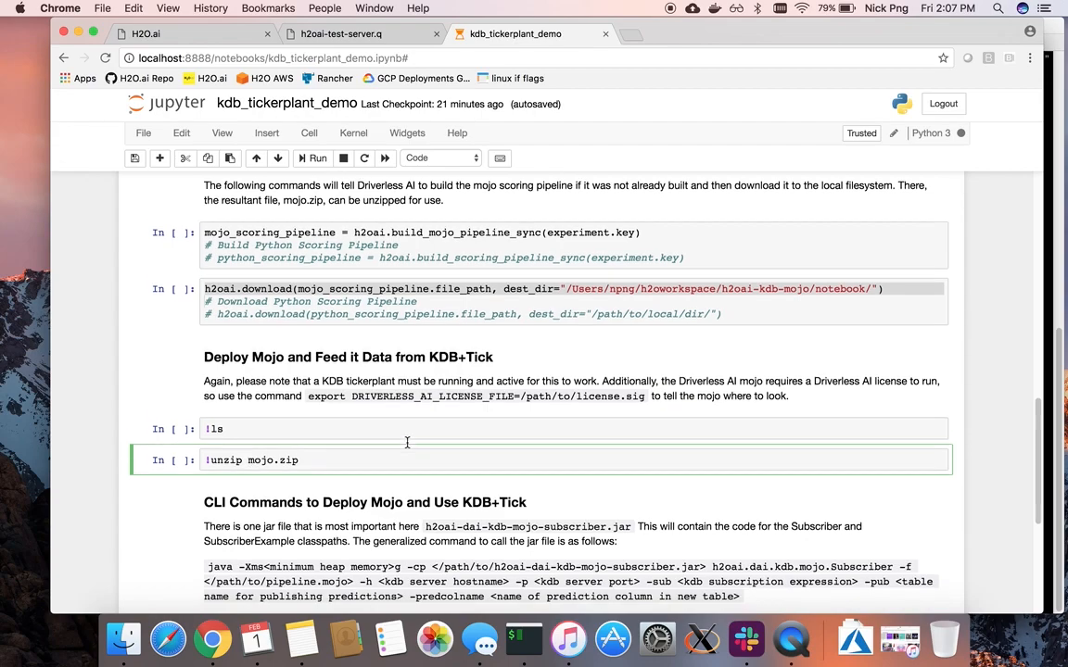
- Examine the CLI commands that deploy the Mojo with h2oai-dai-kdb-mojo-subscriber.jar, including the walmarttick subscription and walmartnewpred publishing options
scroll(406, 444, down, 1)
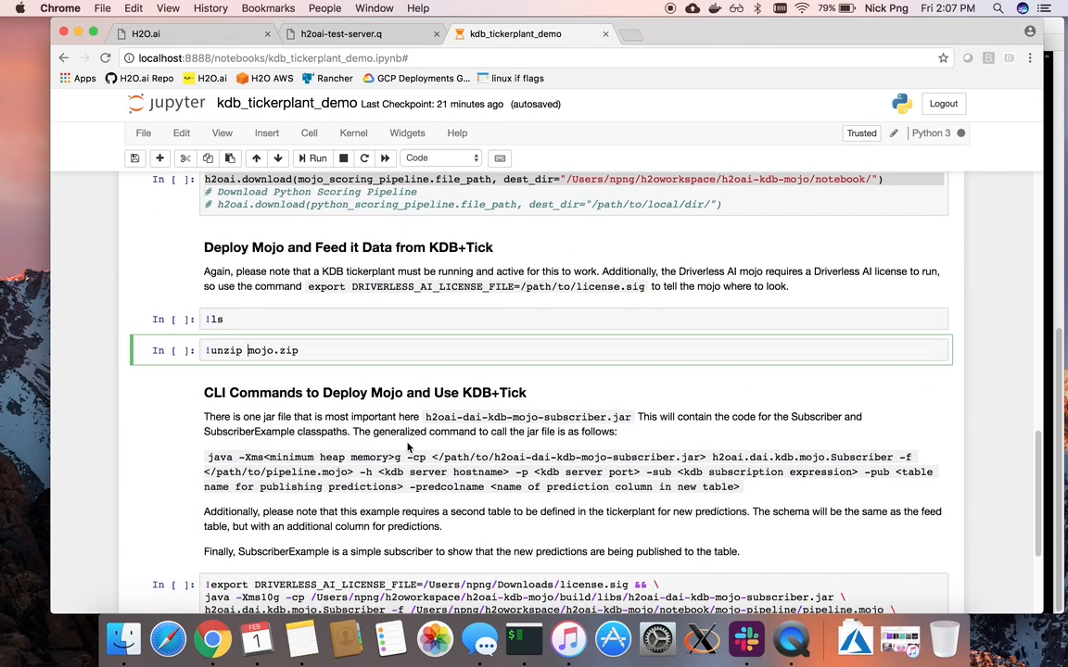
scroll(408, 447, down, 1)
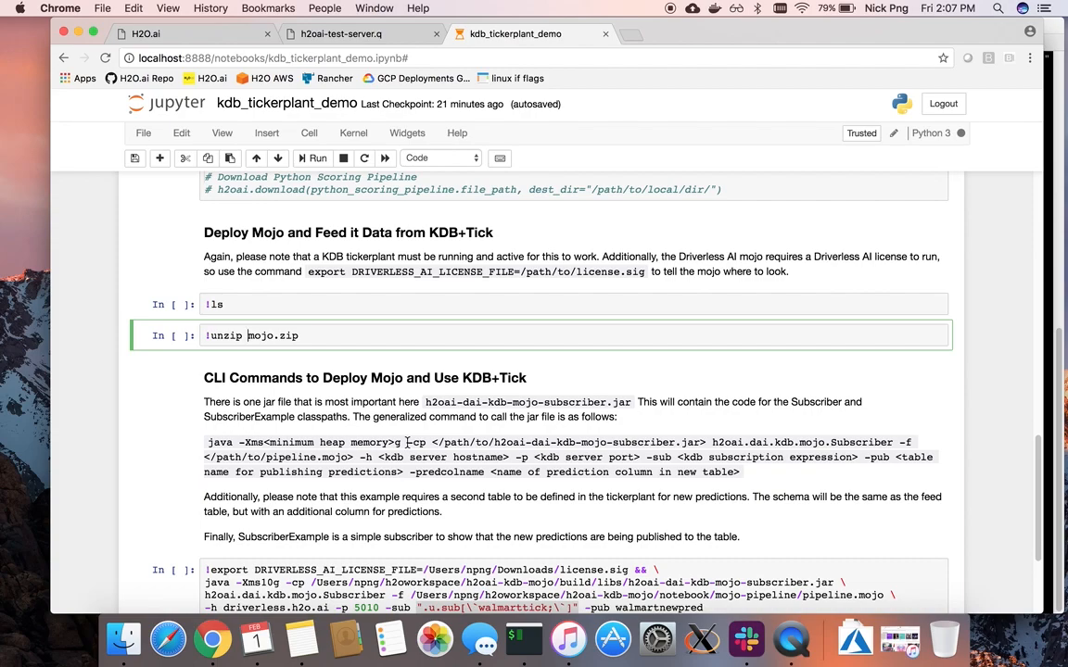
scroll(378, 417, down, 3)
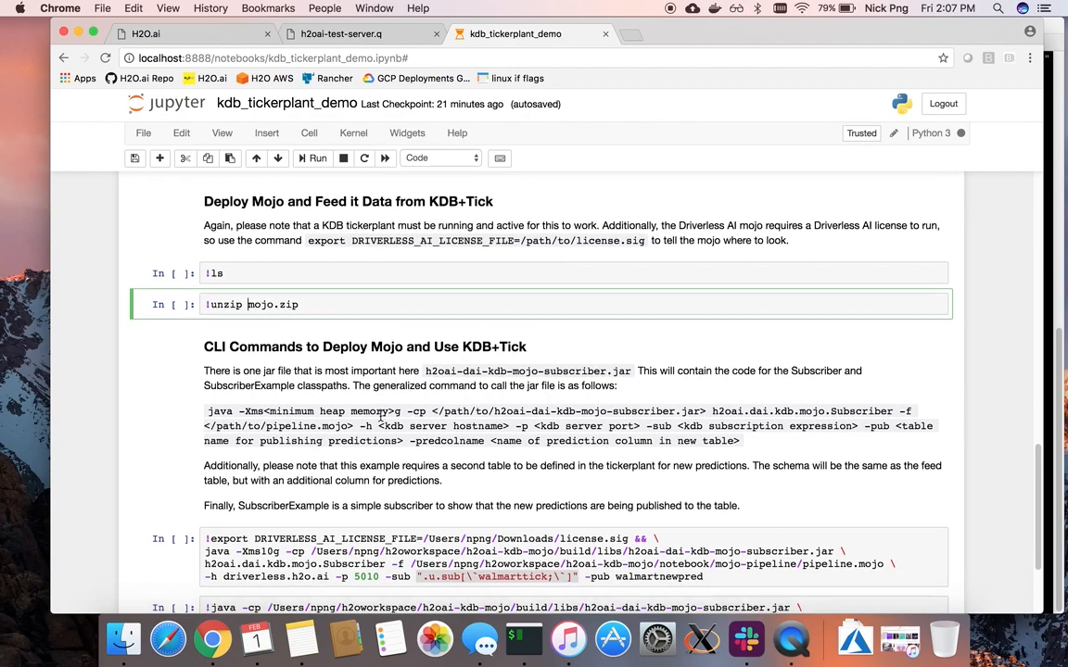
scroll(380, 416, down, 1)
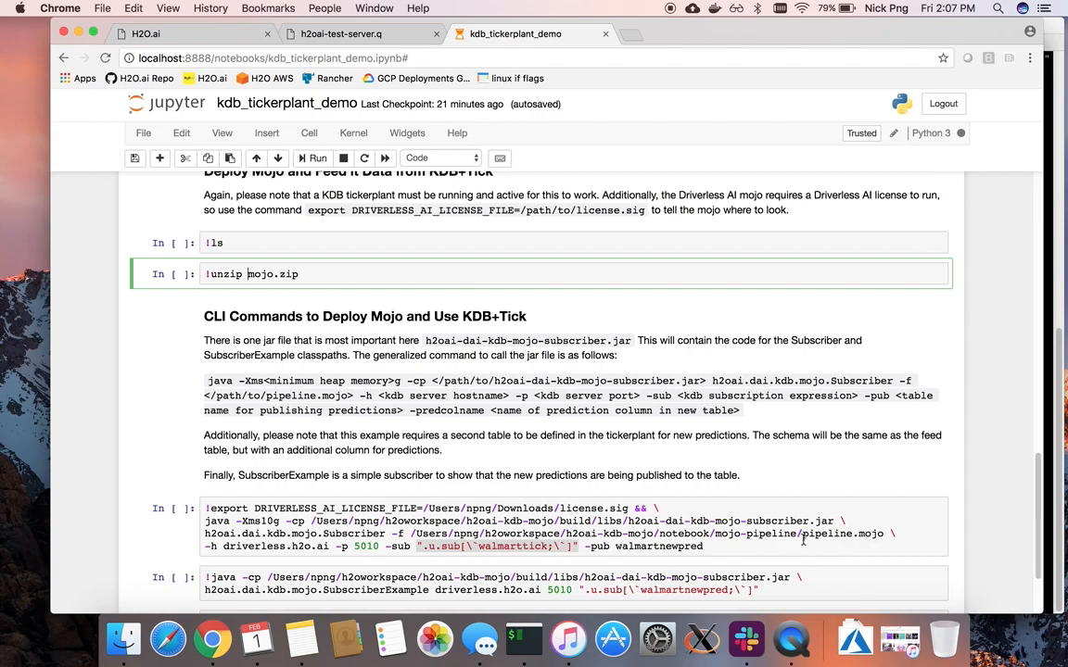
drag(802, 537, 322, 487)
click(278, 482)
click(236, 523)
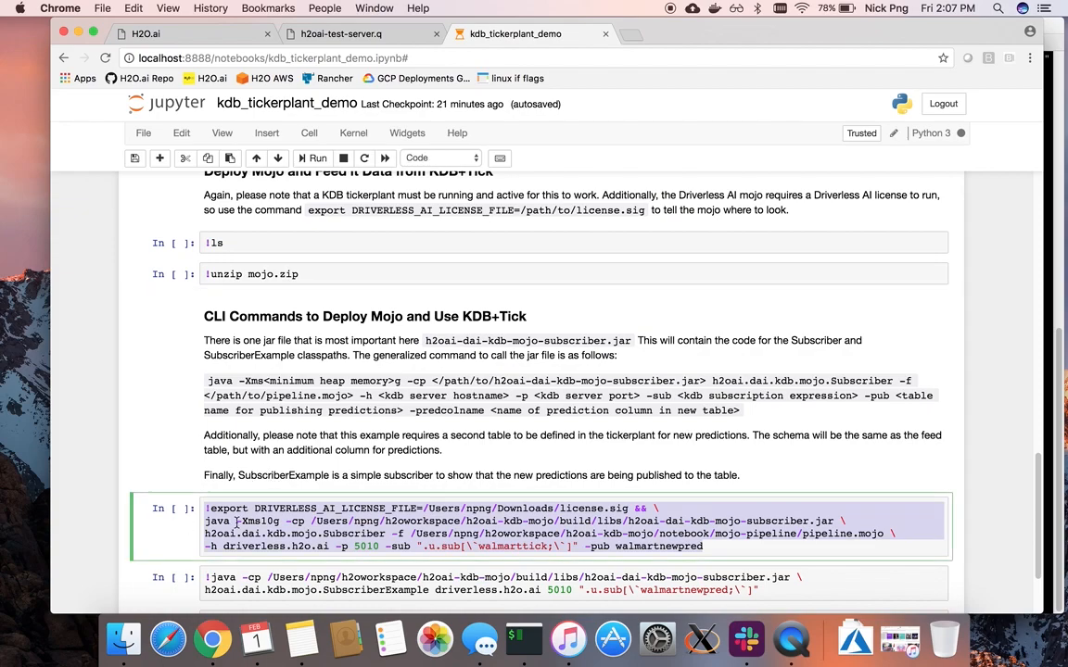
click(206, 508)
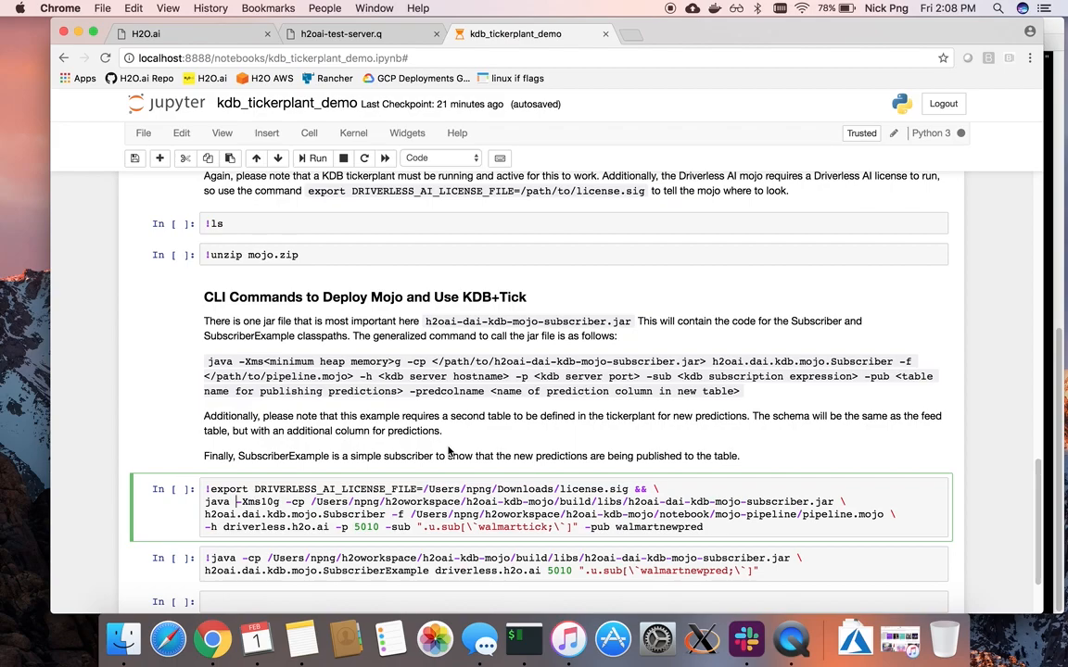
scroll(449, 452, down, 1)
- Switch to iTerm2 and watch the running Mojo subscriber's log of Weekly_Sales predictions
key(ctrl+Up)
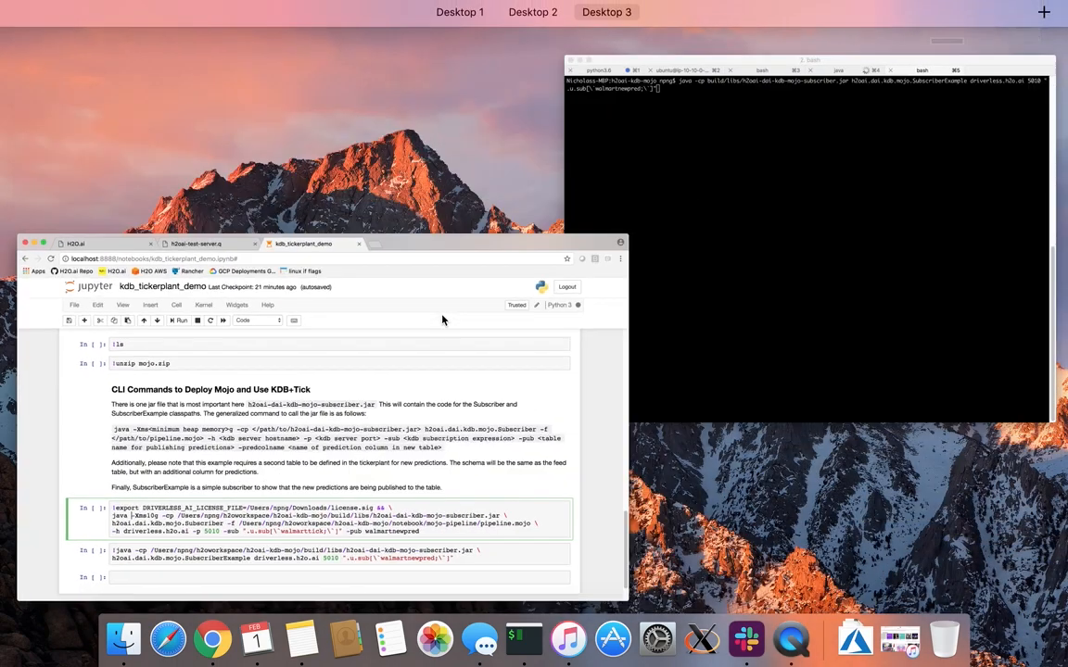
click(741, 265)
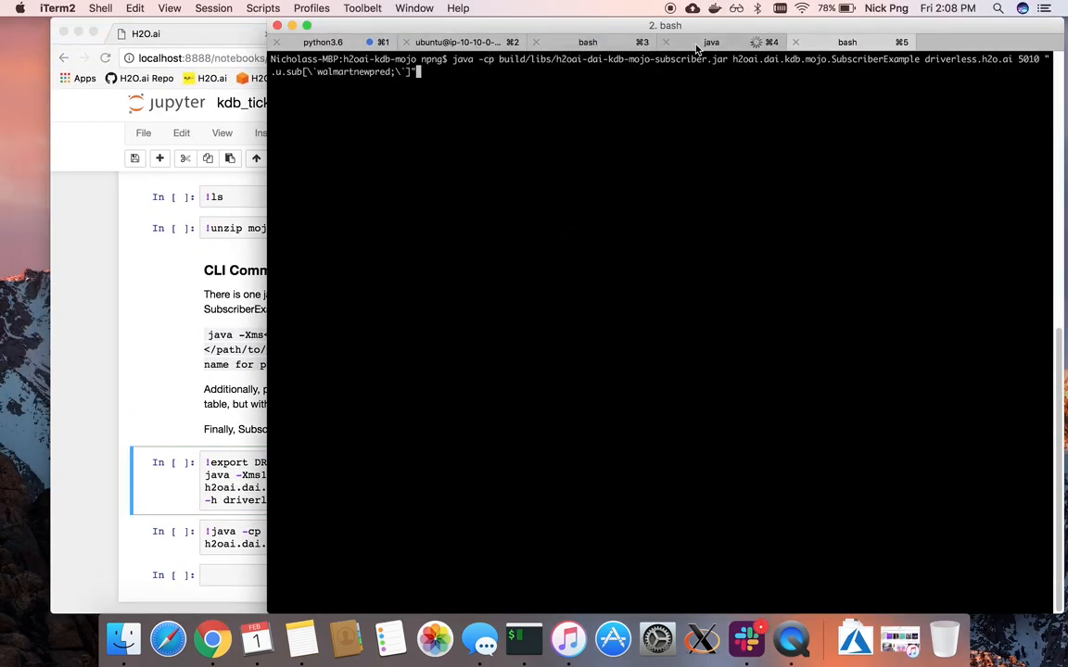
click(709, 42)
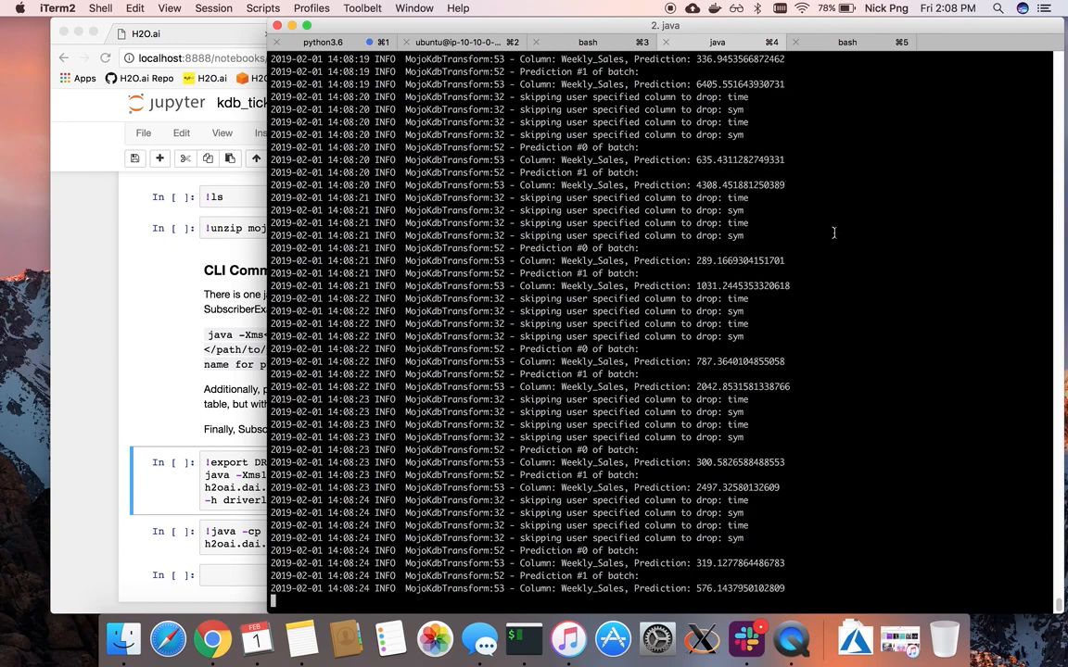
- Run the prepared SubscriberExample command against driverless.h2o.ai port 5010 to subscribe to the walmartnewpred table
click(828, 46)
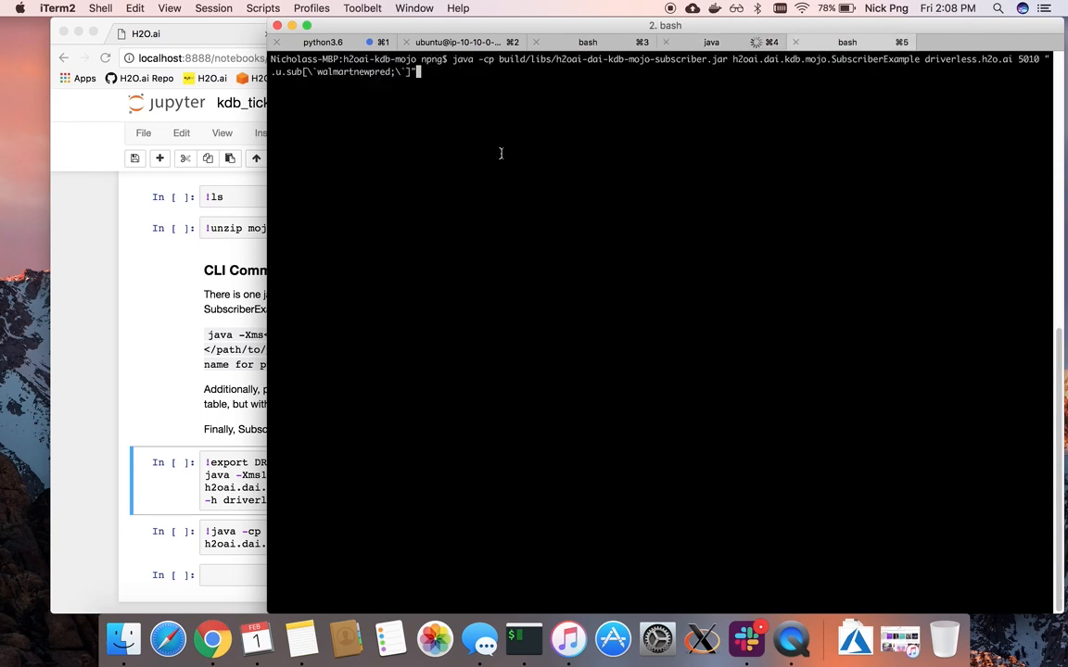
triple_click(457, 66)
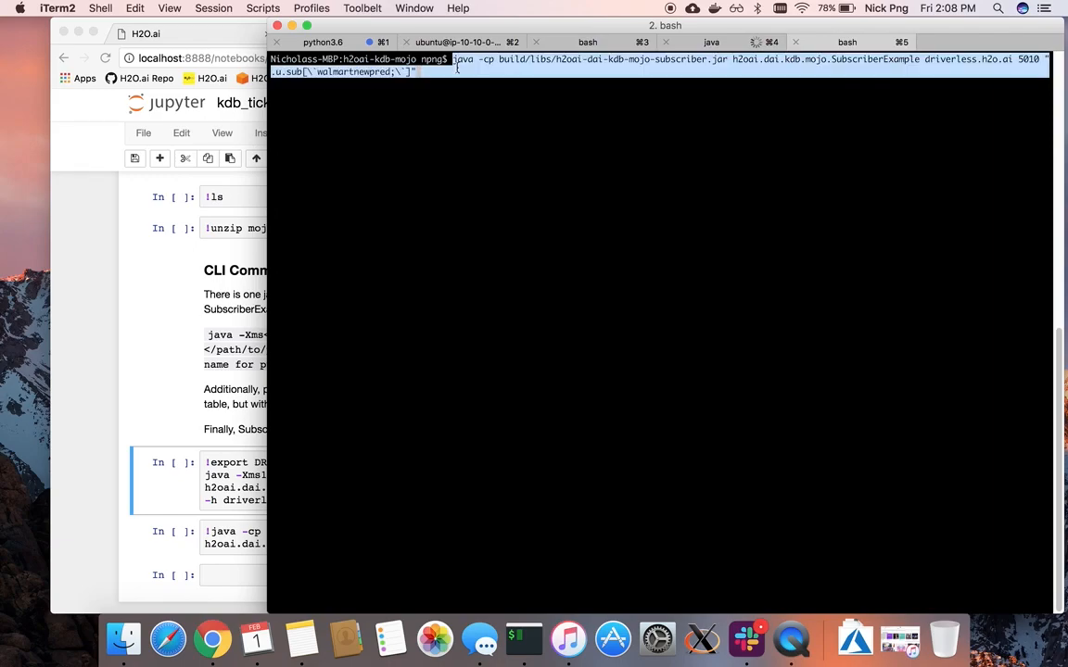
click(457, 67)
drag(317, 72, 388, 74)
click(461, 77)
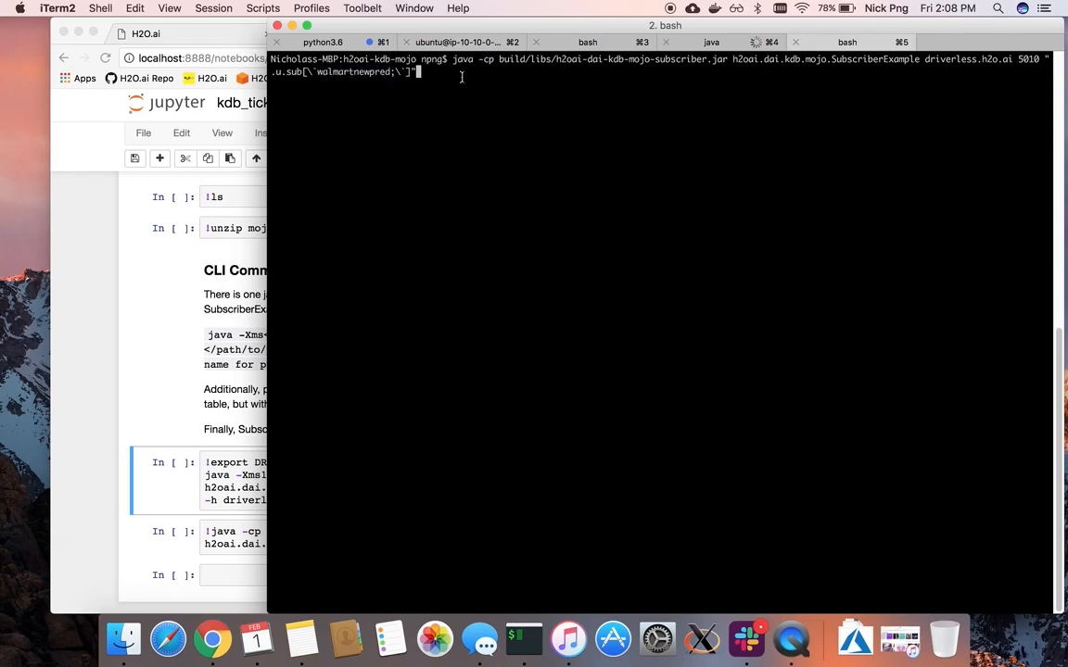
key(Return)
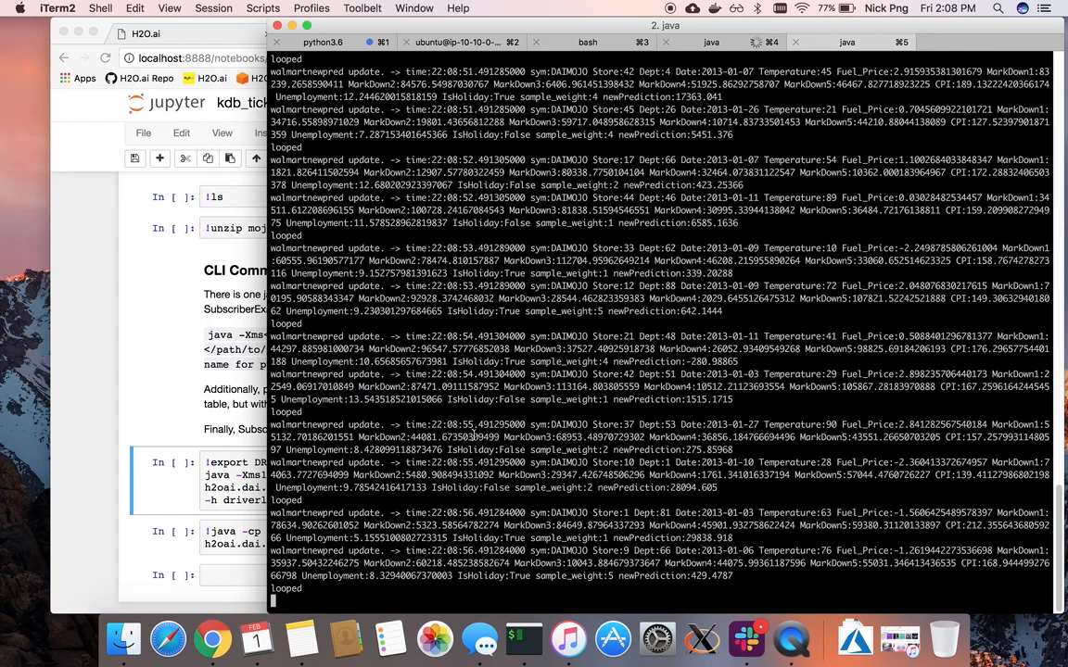
- Stop the SubscriberExample process and the Mojo subscriber process in their terminal sessions
key(ctrl+c)
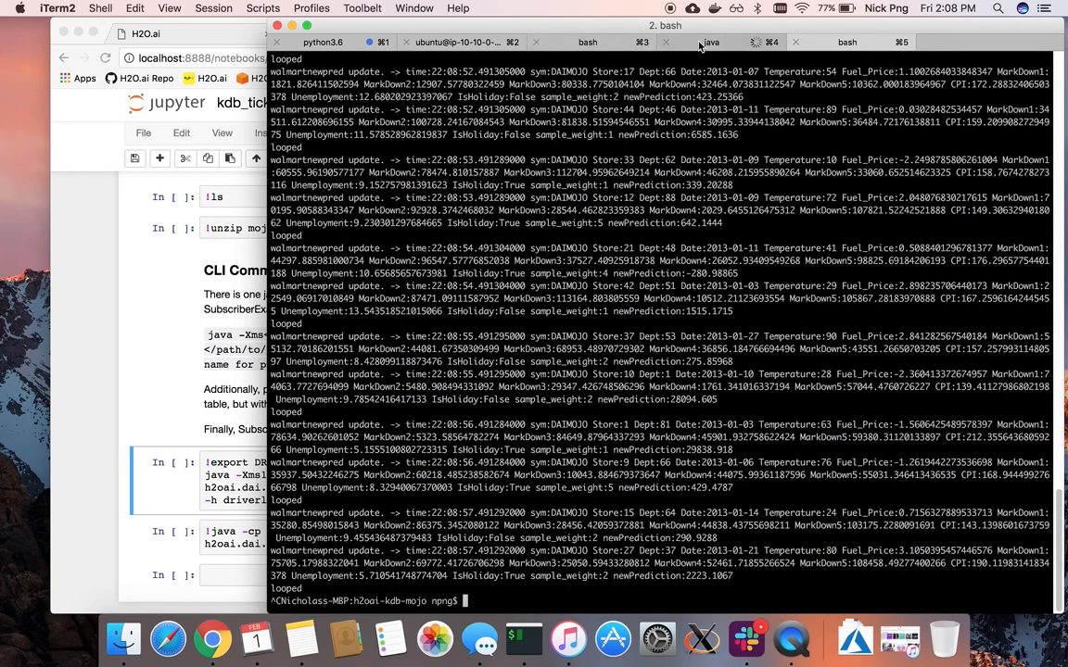
click(699, 44)
key(ctrl+c)
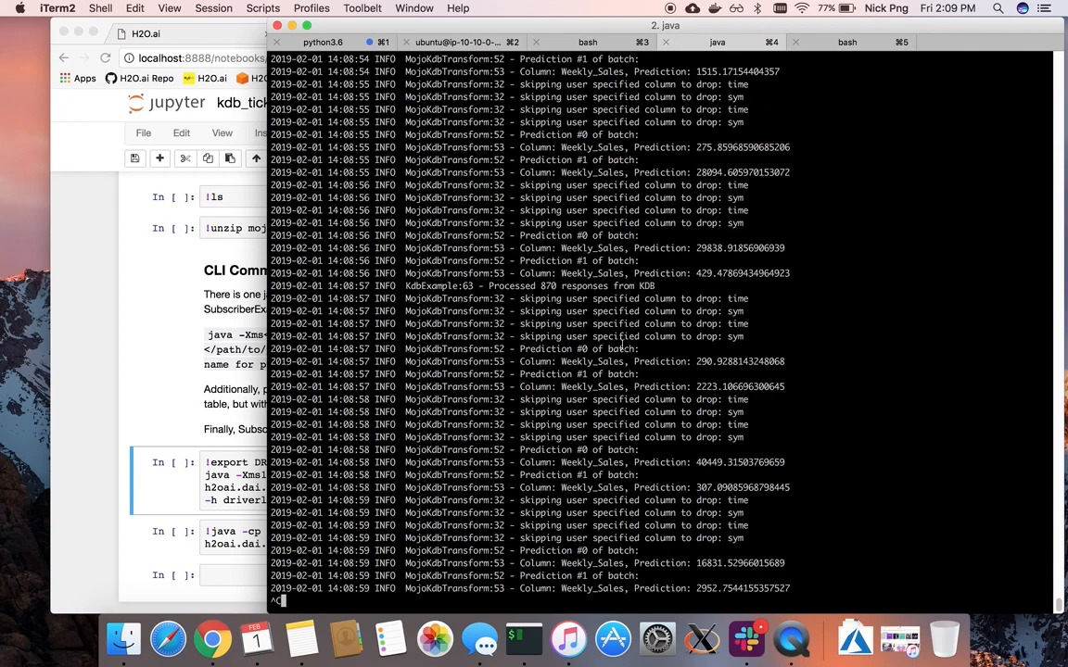
- Compare newPrediction in the last walmartnewpred updates with the matching Weekly_Sales predictions in the Mojo subscriber's log
click(746, 42)
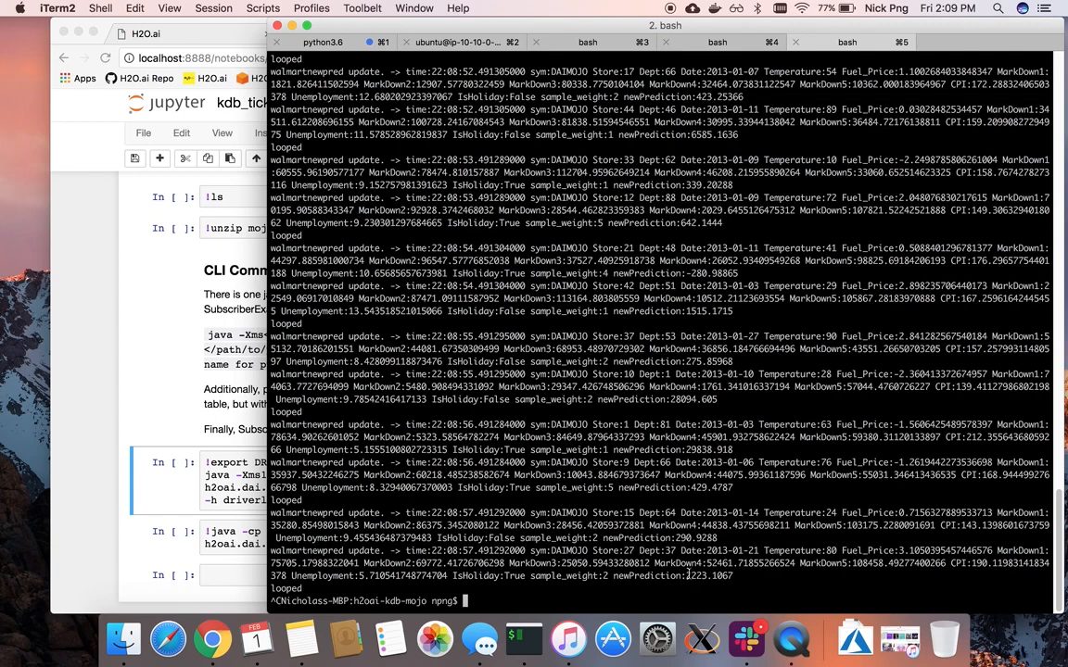
drag(744, 583, 671, 538)
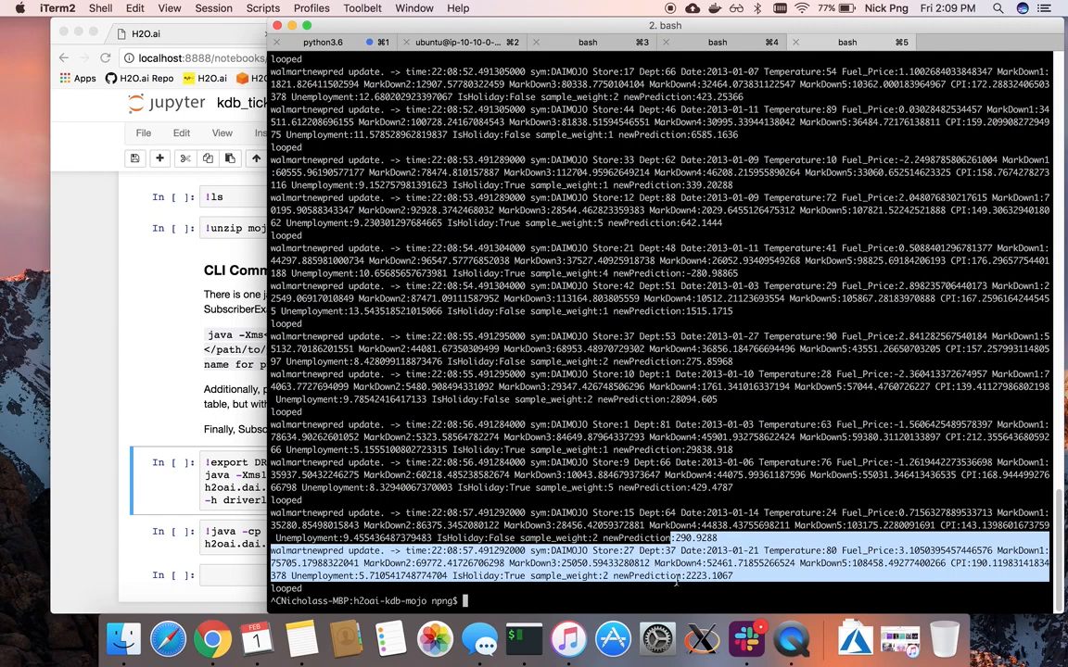
click(685, 575)
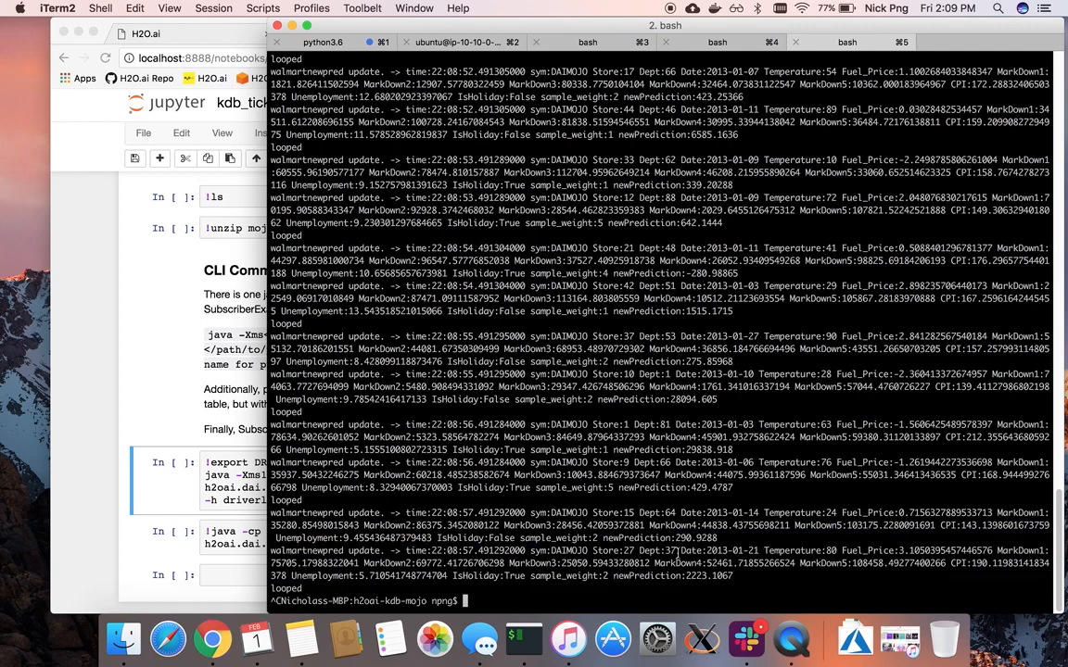
drag(670, 541, 706, 538)
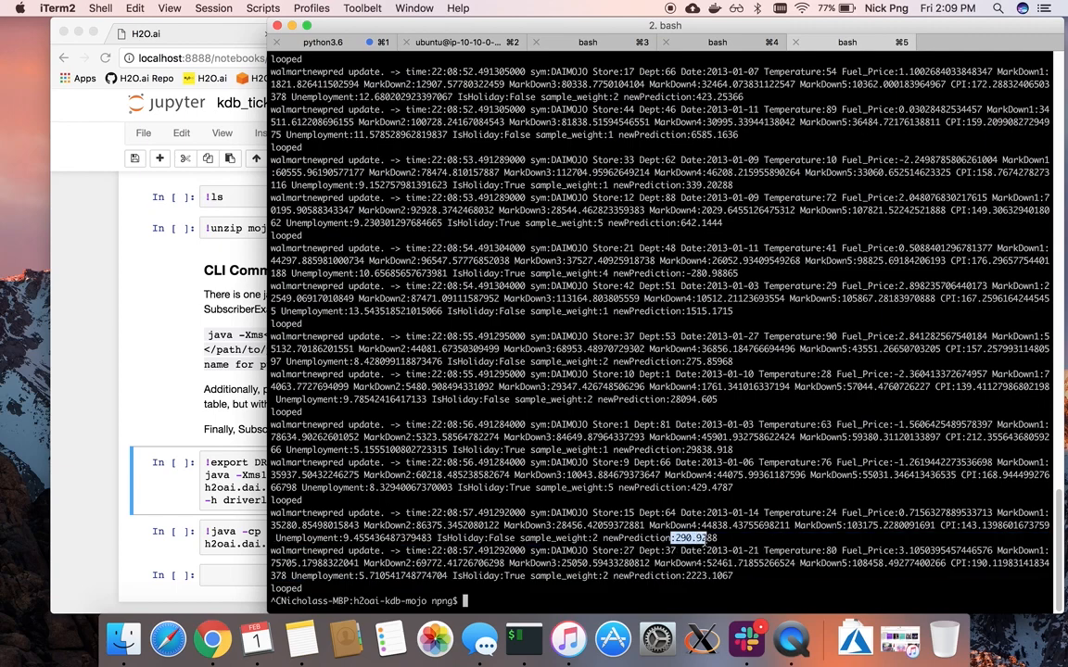
click(727, 42)
scroll(695, 519, up, 1)
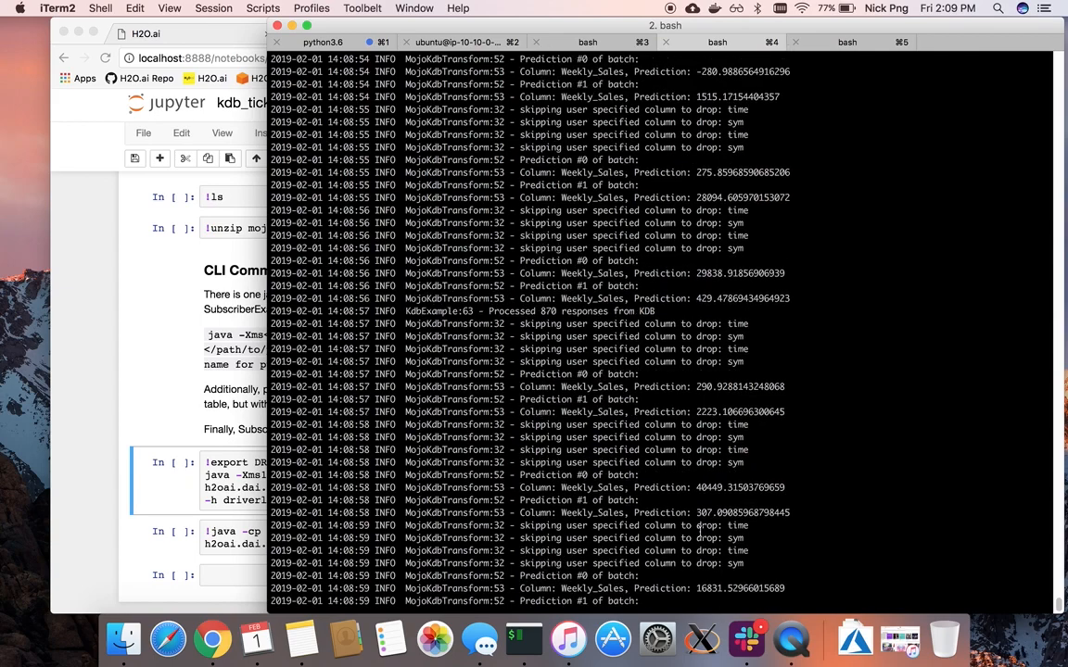
drag(784, 413, 285, 391)
click(272, 388)
scroll(526, 508, down, 1)
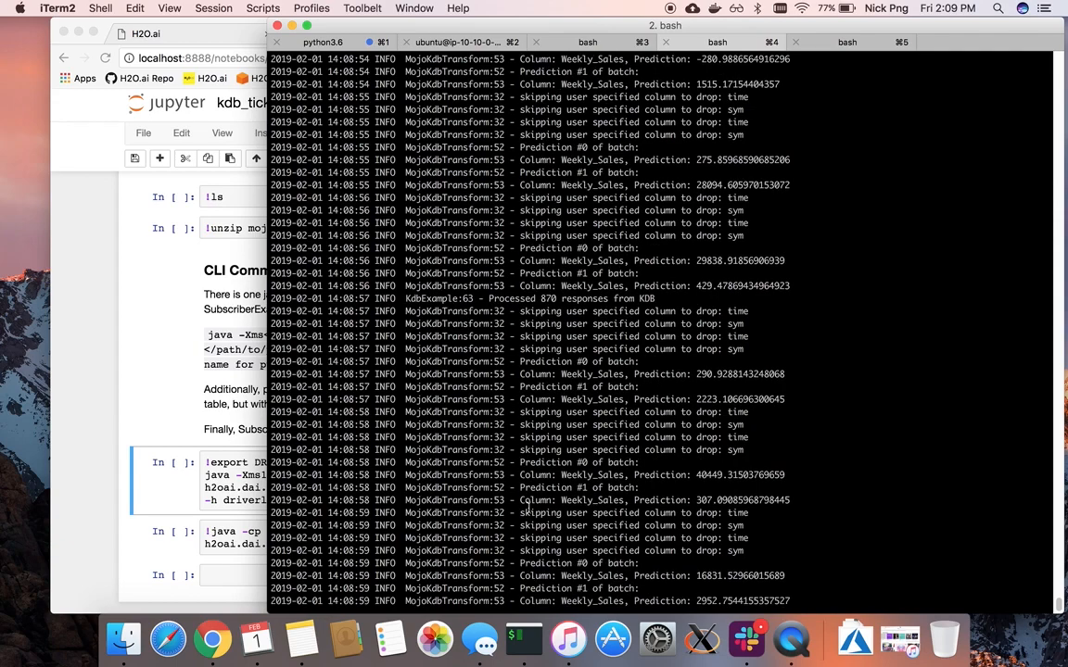
drag(493, 436, 837, 590)
click(837, 591)
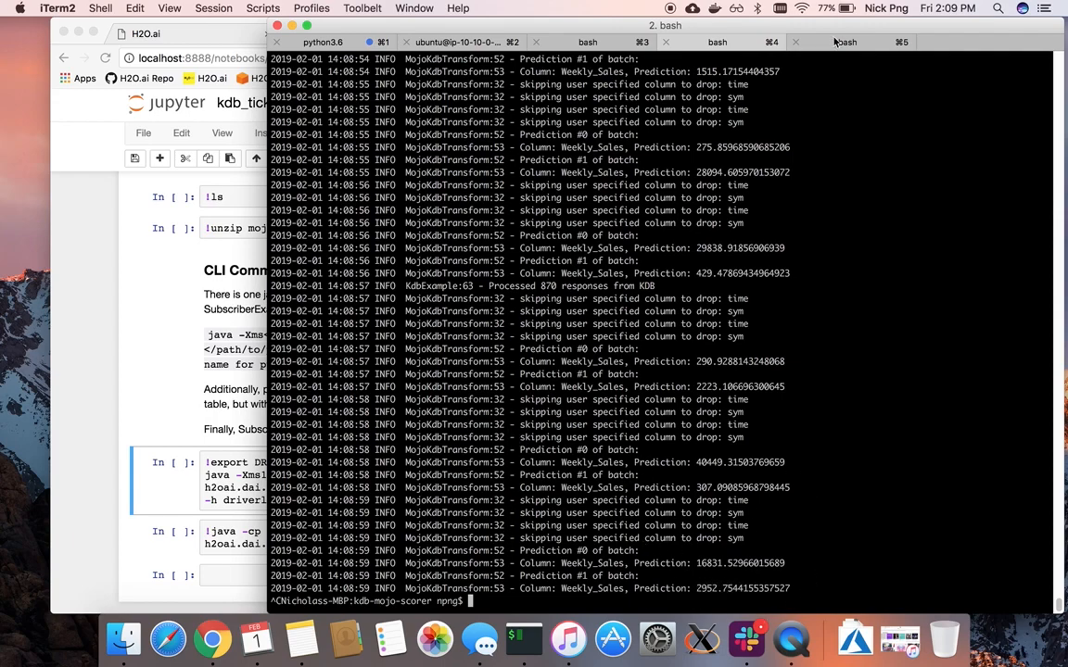
- Return to the SubscriberExample output and examine the last batch of walmartnewpred updates published to the tickerplant
click(767, 42)
click(704, 436)
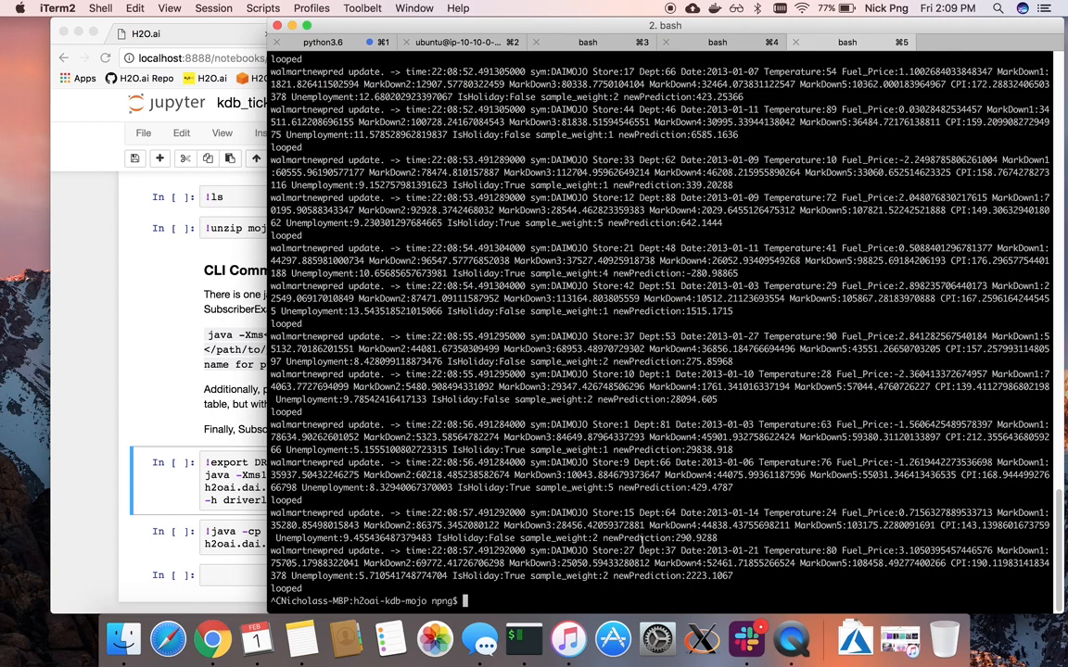
drag(681, 589, 264, 510)
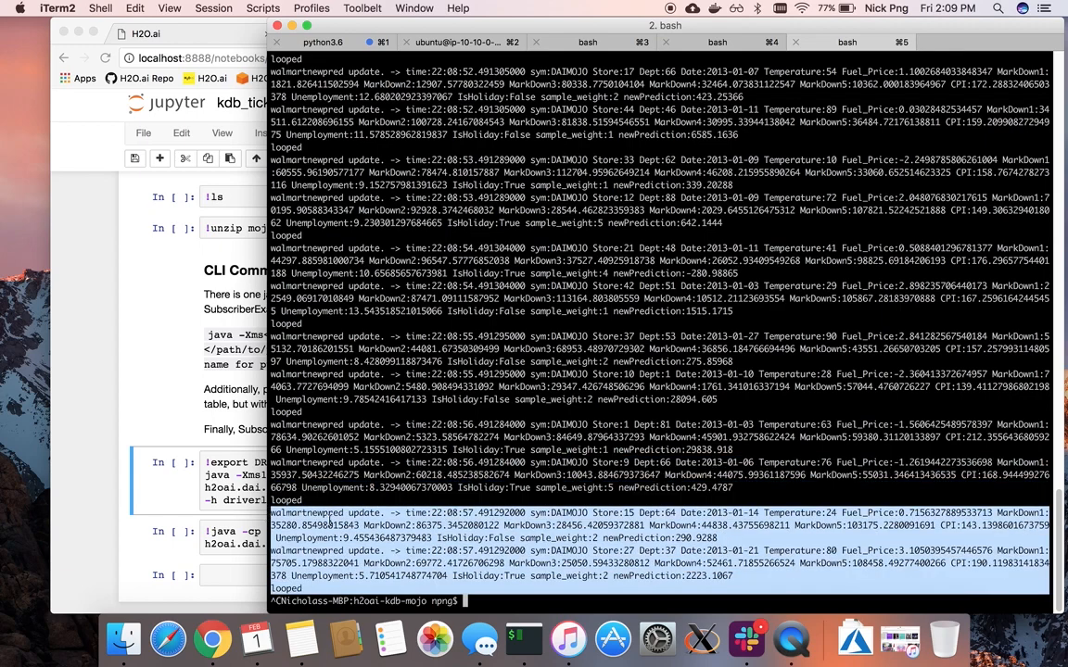
click(296, 469)
drag(310, 590, 262, 516)
click(349, 525)
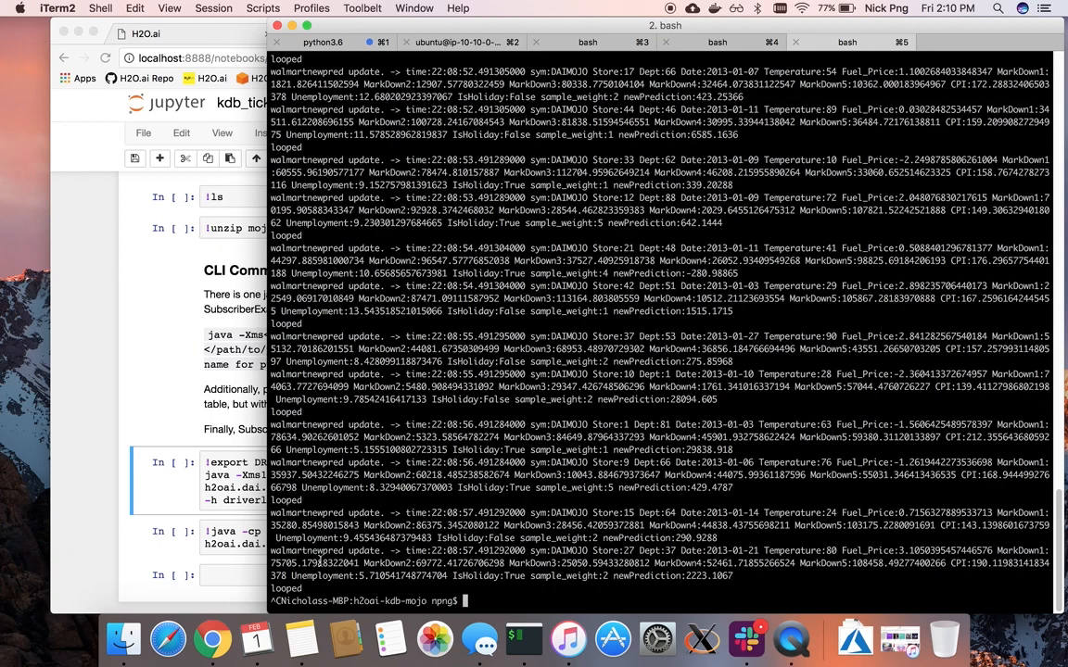
drag(311, 590, 270, 519)
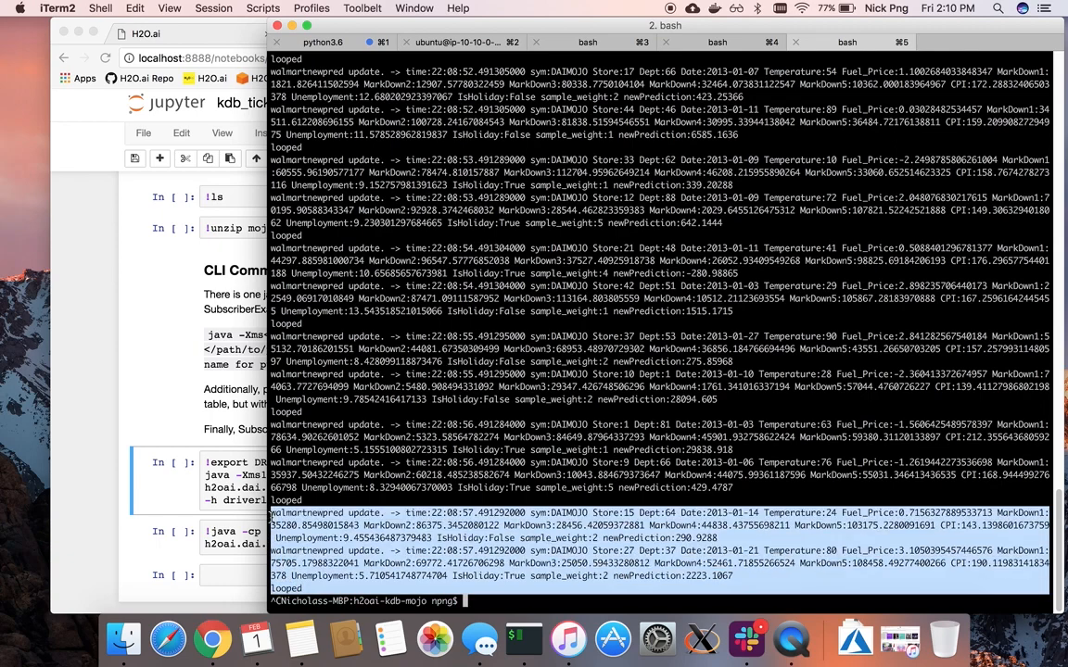
click(275, 520)
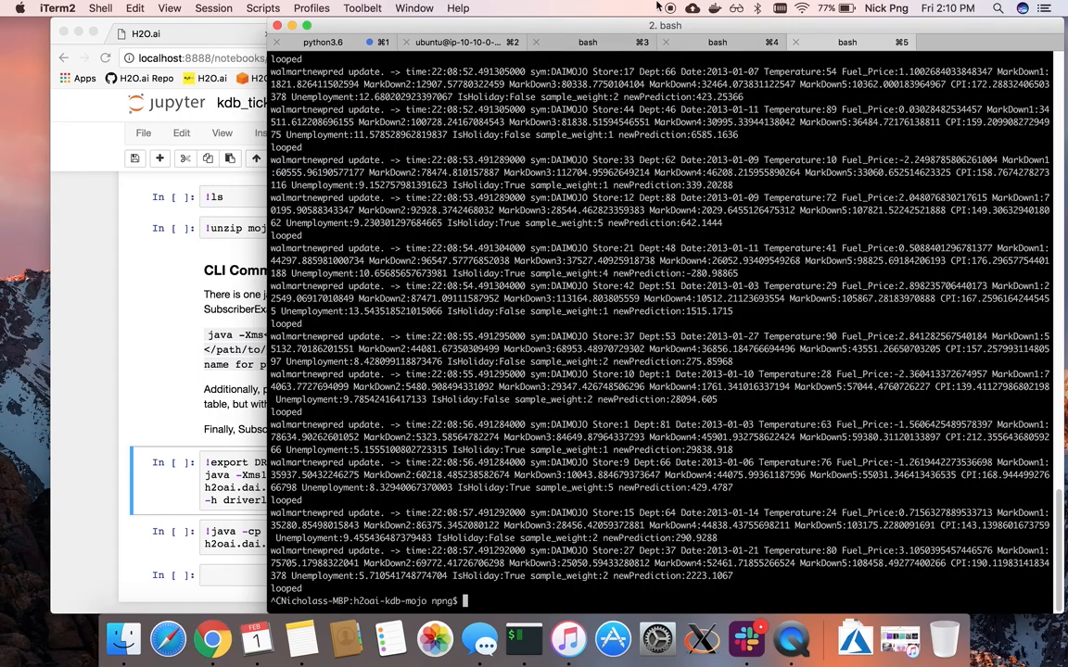